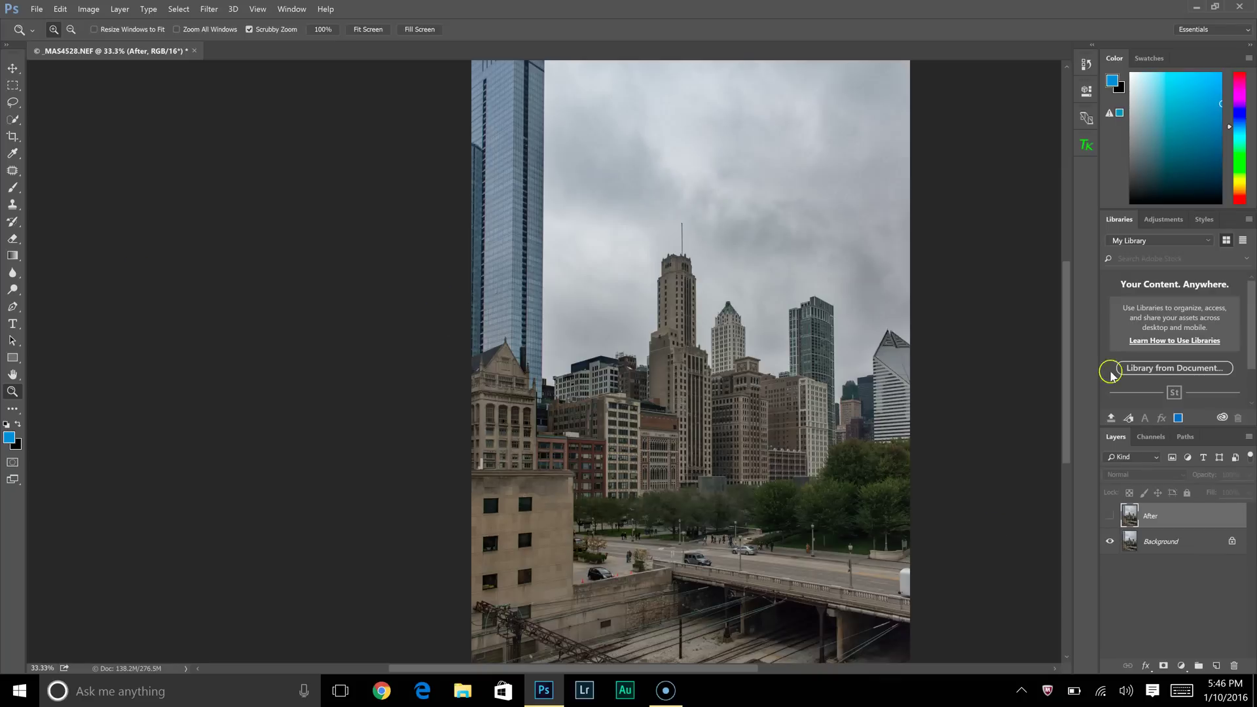
# - Examine the building details in the city photo up close with the After layer hidden
pyautogui.click(658, 383)
pyautogui.click(658, 382)
pyautogui.moveTo(702, 338); pyautogui.dragTo(559, 324)
pyautogui.keyDown('alt'); pyautogui.click(560, 323); pyautogui.keyUp('alt')
pyautogui.keyDown('alt'); pyautogui.click(559, 324); pyautogui.keyUp('alt')
pyautogui.keyDown('alt'); pyautogui.click(559, 323); pyautogui.keyUp('alt')
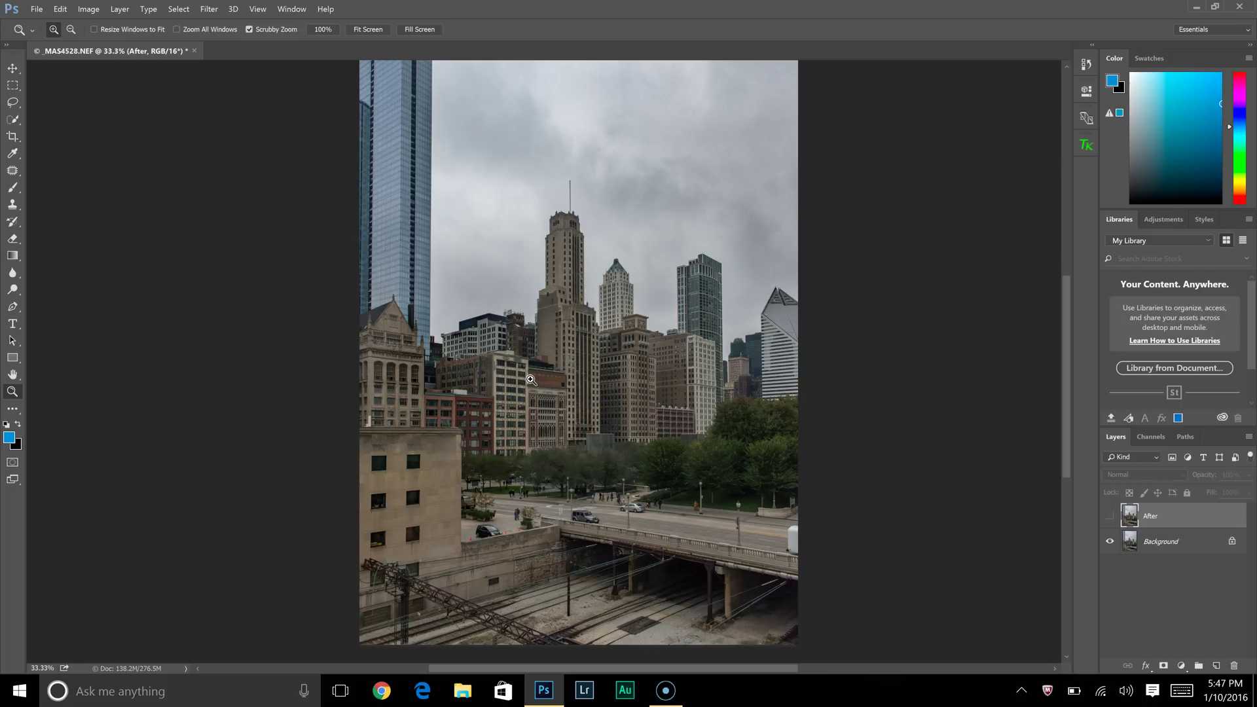
pyautogui.click(575, 358)
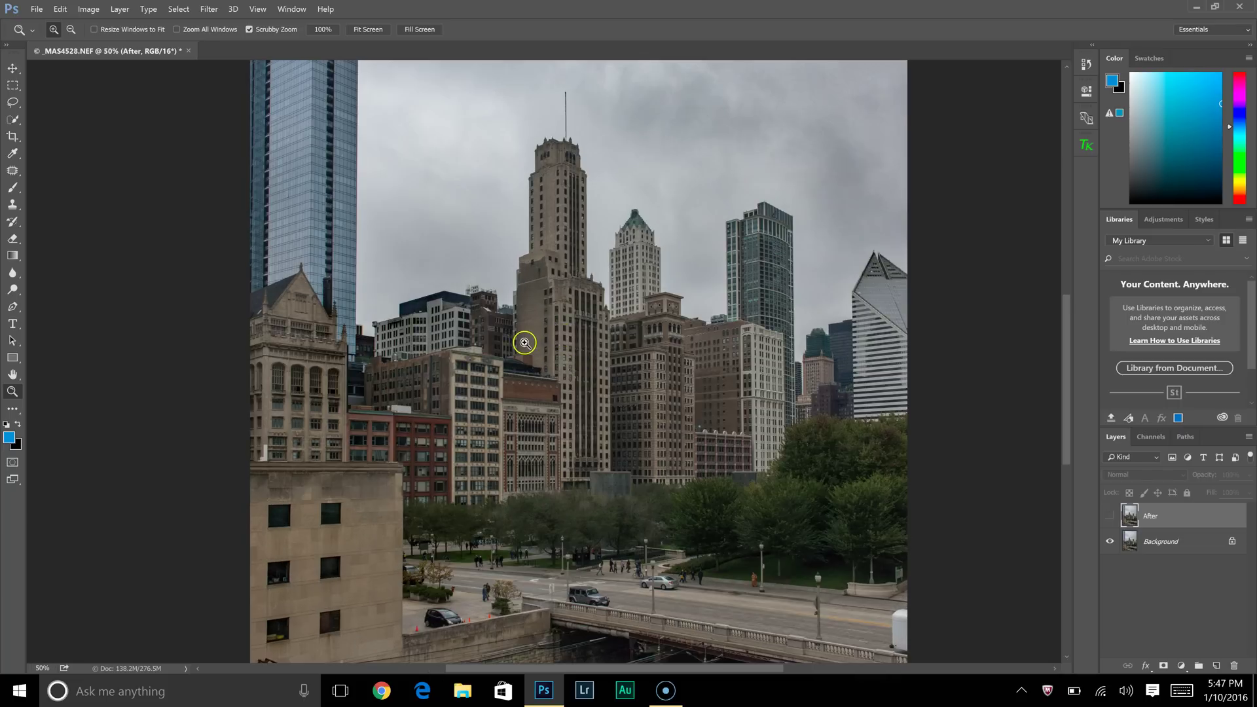
pyautogui.click(522, 342)
pyautogui.click(544, 335)
pyautogui.moveTo(665, 331); pyautogui.dragTo(469, 191)
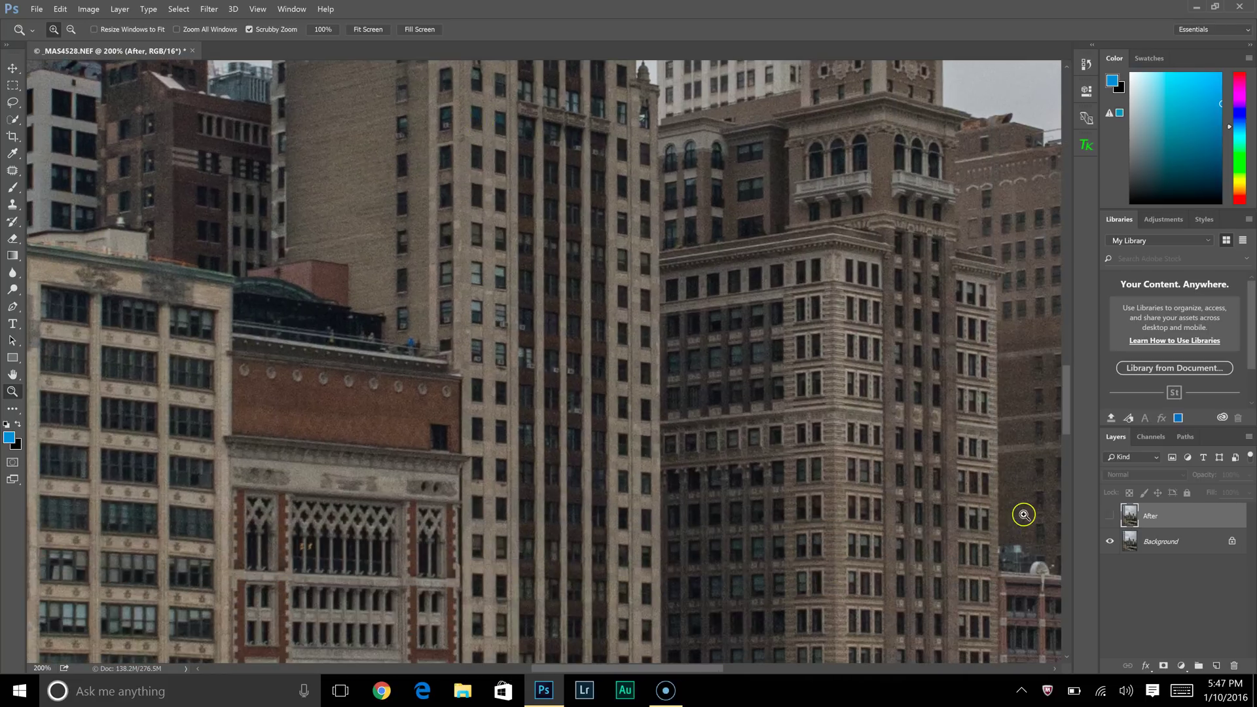
# - Show the After layer and compare the buildings with it on and off
pyautogui.click(1110, 517)
pyautogui.moveTo(328, 463); pyautogui.dragTo(597, 317)
pyautogui.keyDown('alt'); pyautogui.click(474, 350); pyautogui.keyUp('alt')
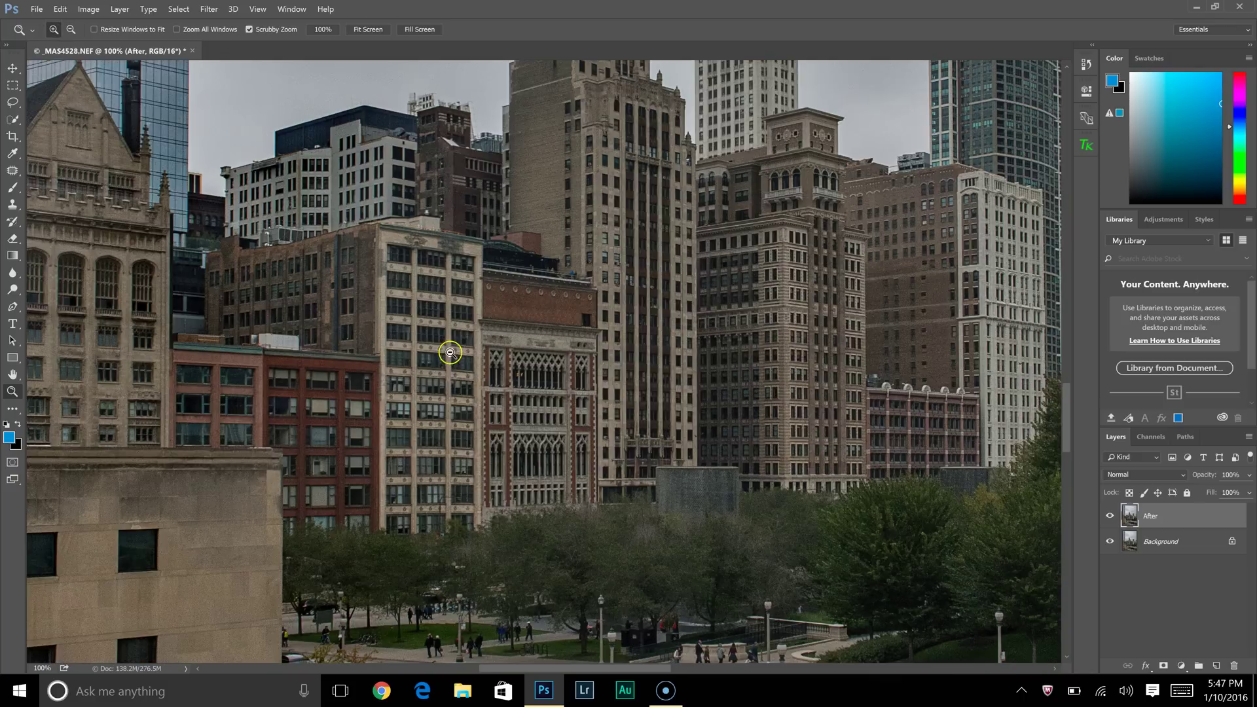
pyautogui.click(1109, 519)
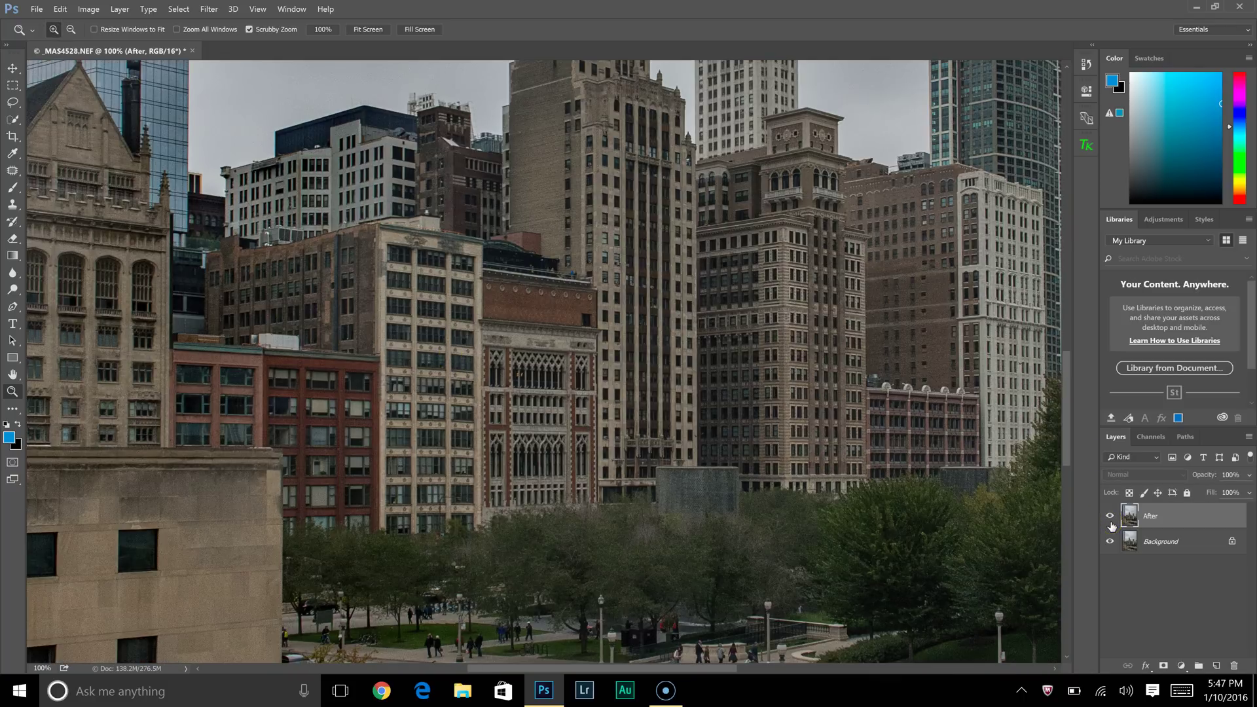
# - Merge the After layer down into the Background
pyautogui.keyDown('alt'); pyautogui.click(605, 507); pyautogui.keyUp('alt')
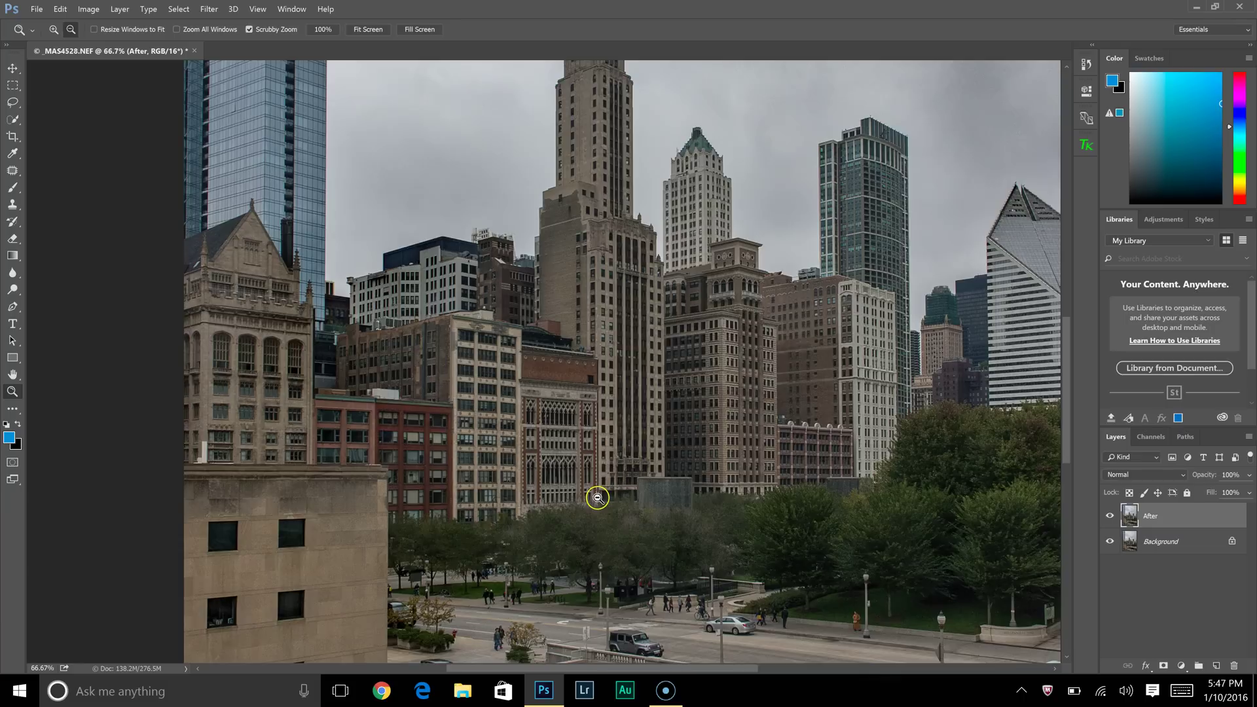
pyautogui.keyDown('alt'); pyautogui.click(609, 495); pyautogui.keyUp('alt')
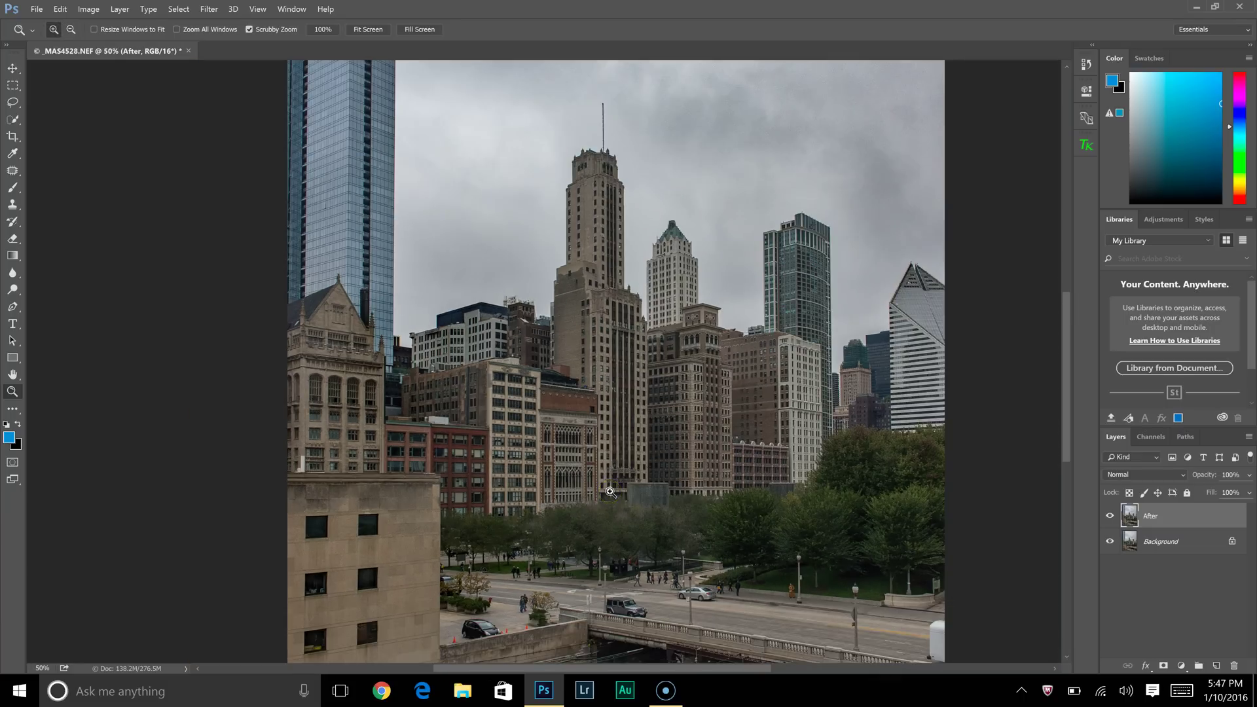
pyautogui.hotkey('ctrl', 'e')
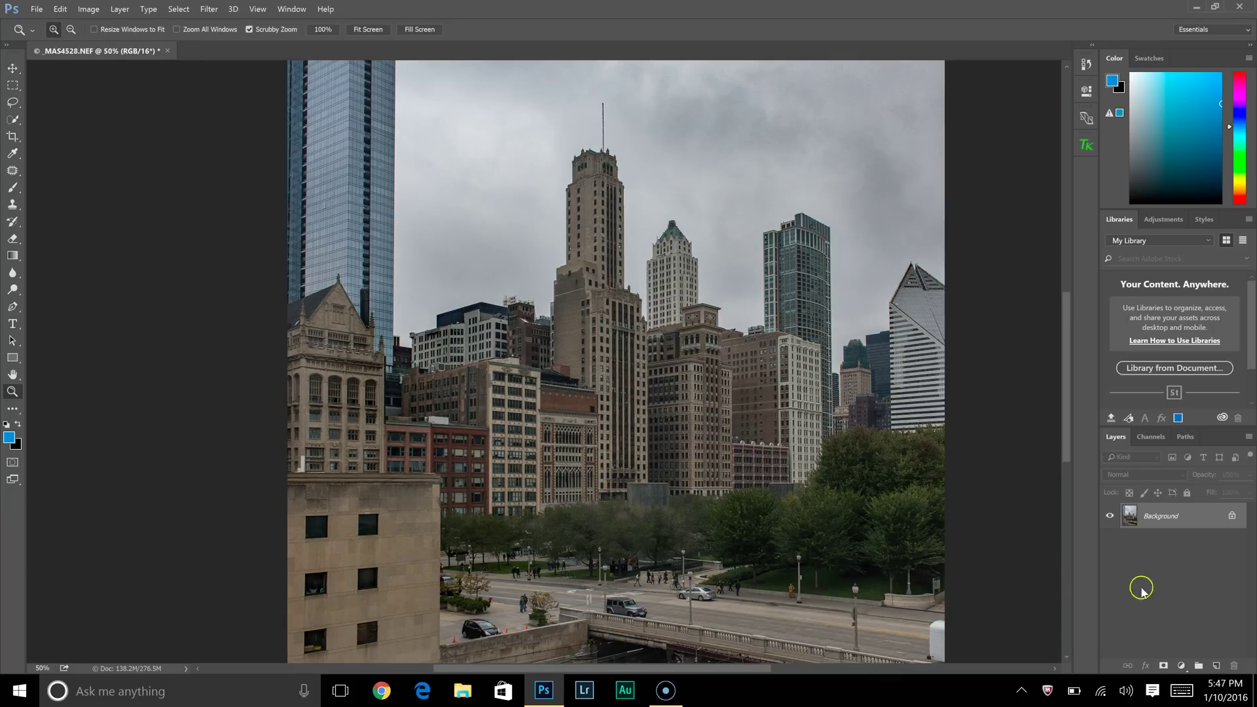
# - Duplicate the Background layer and name the copy "High pass"
pyautogui.keyDown('alt'); pyautogui.click(658, 363); pyautogui.keyUp('alt')
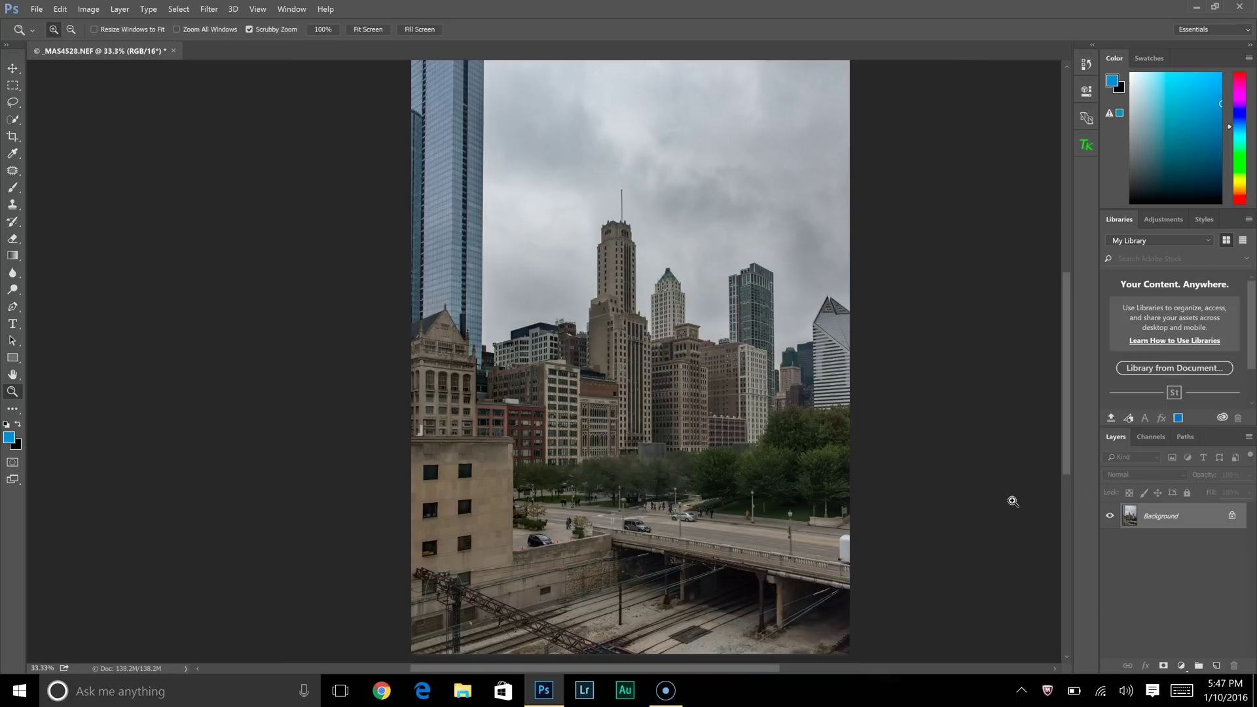
pyautogui.hotkey('ctrl', 'j')
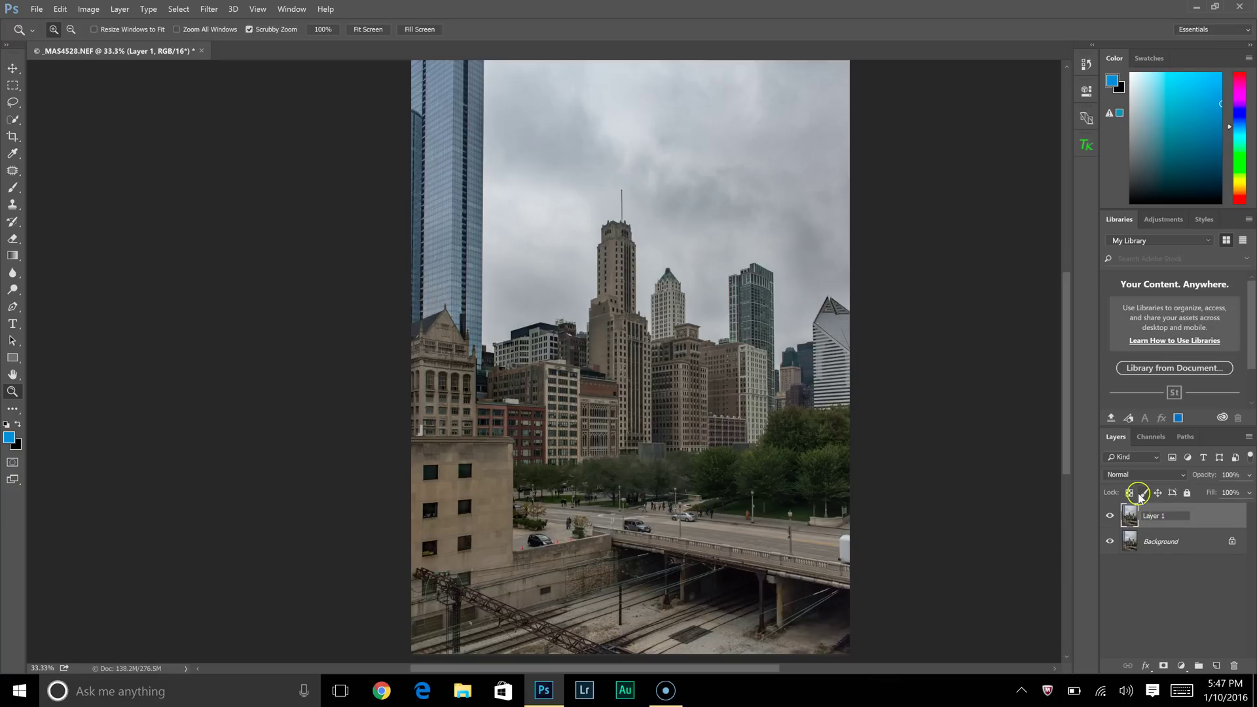
pyautogui.doubleClick(1172, 529)
pyautogui.press('Return')
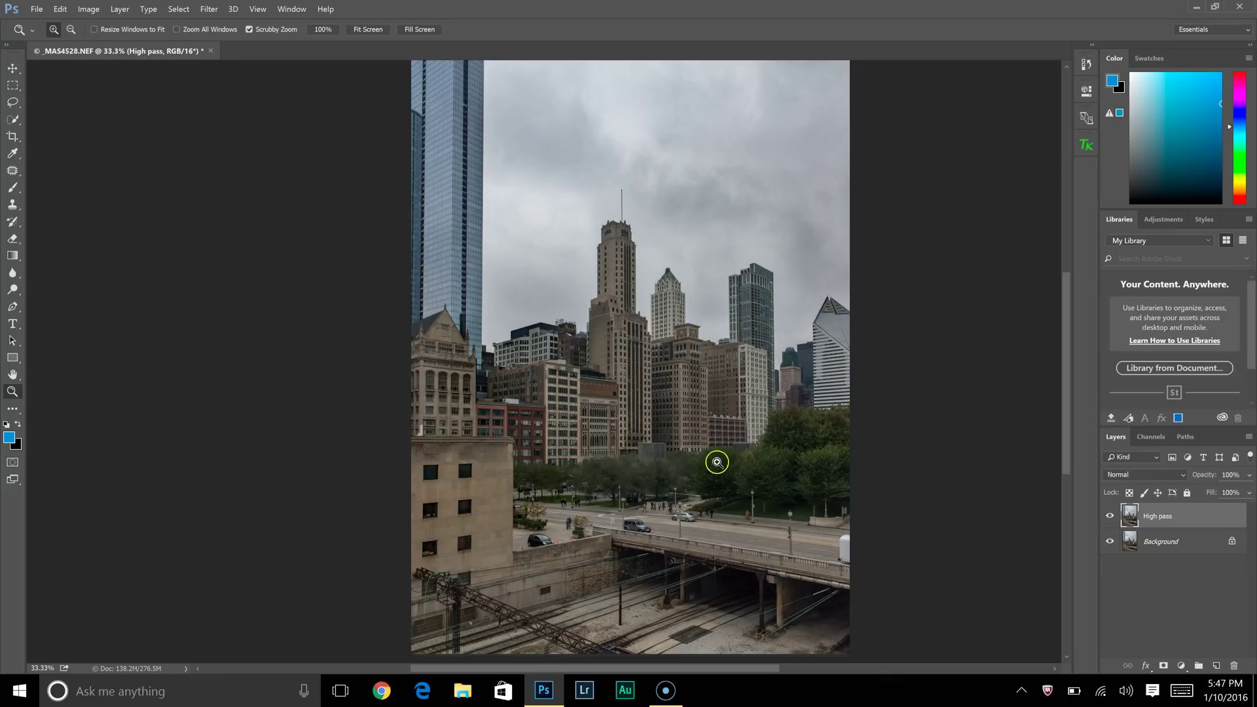
pyautogui.click(663, 397)
pyautogui.click(663, 397)
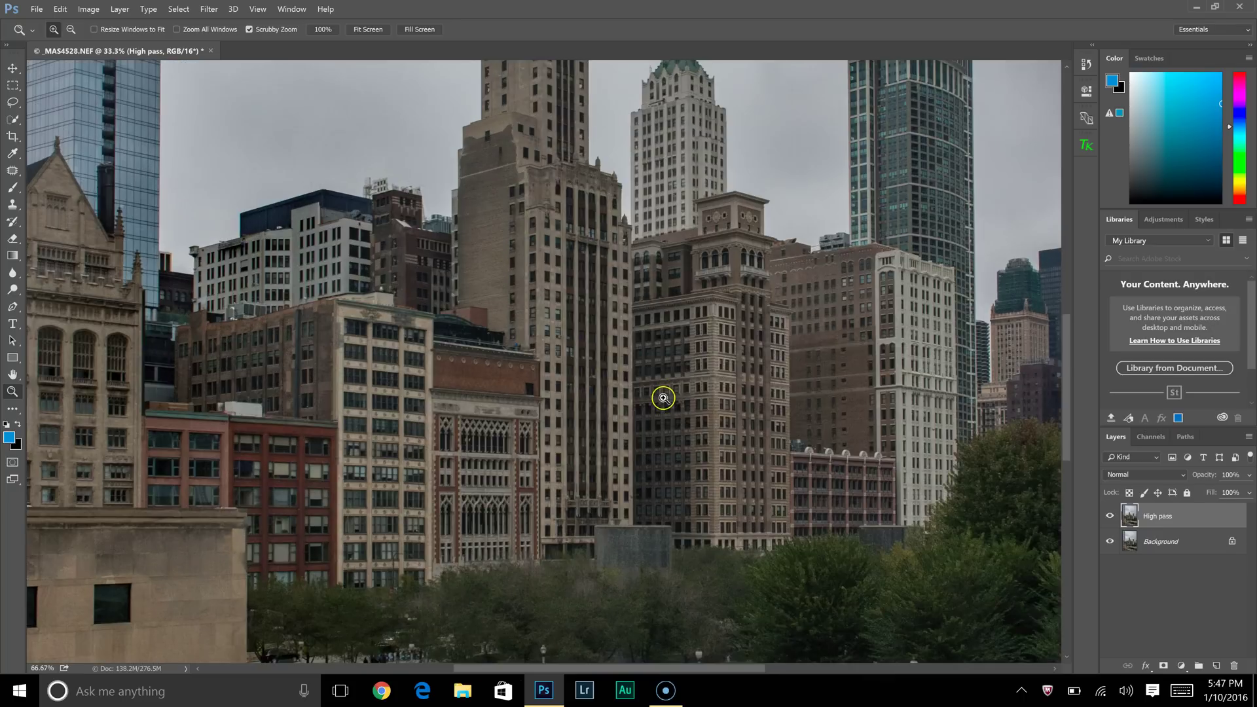
pyautogui.click(662, 393)
pyautogui.click(675, 357)
pyautogui.keyDown('alt'); pyautogui.click(676, 348); pyautogui.keyUp('alt')
pyautogui.keyDown('alt'); pyautogui.click(676, 348); pyautogui.keyUp('alt')
pyautogui.keyDown('alt'); pyautogui.click(676, 349); pyautogui.keyUp('alt')
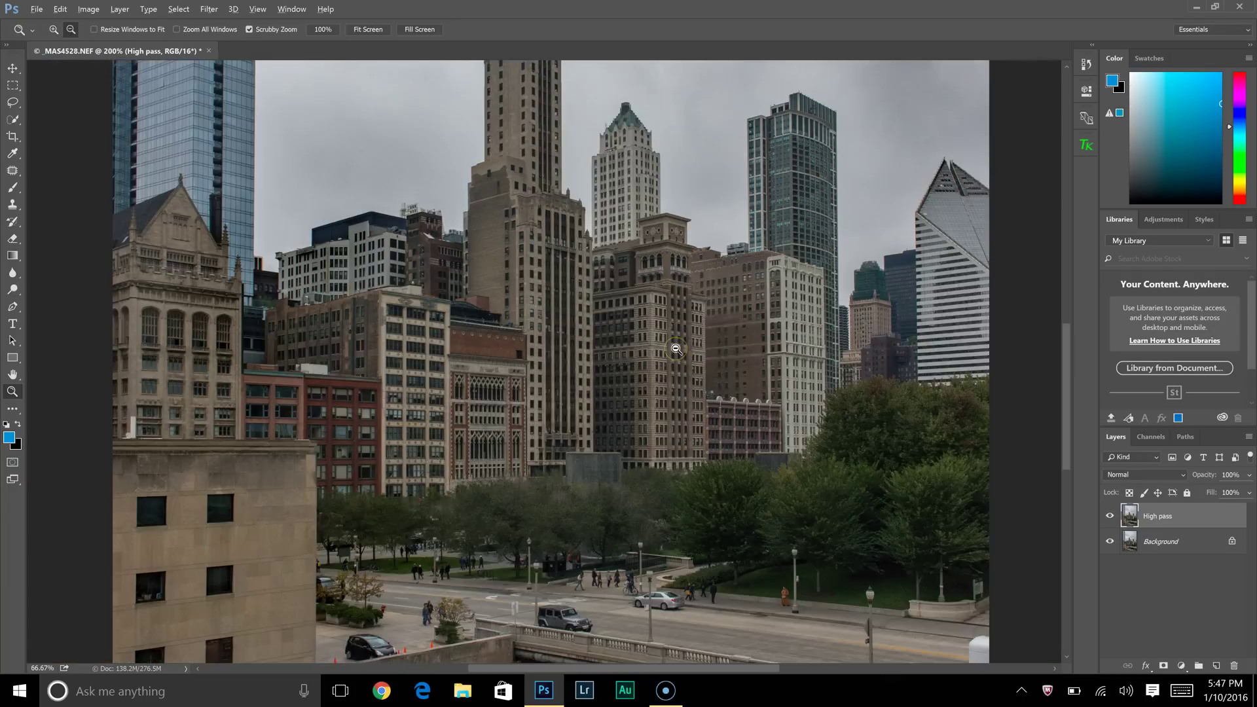
pyautogui.keyDown('alt'); pyautogui.click(676, 348); pyautogui.keyUp('alt')
pyautogui.keyDown('alt'); pyautogui.click(675, 348); pyautogui.keyUp('alt')
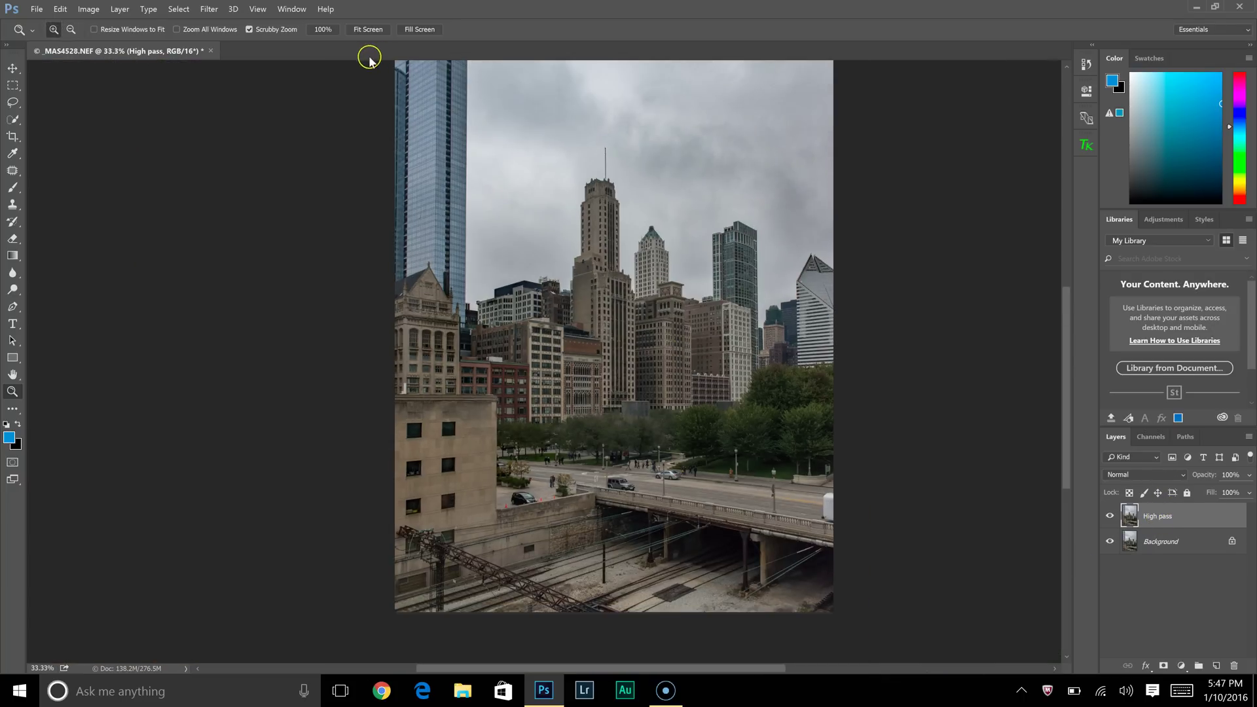
# - Apply the High Pass filter to the High pass layer with a radius of 3.5 pixels
pyautogui.click(209, 9)
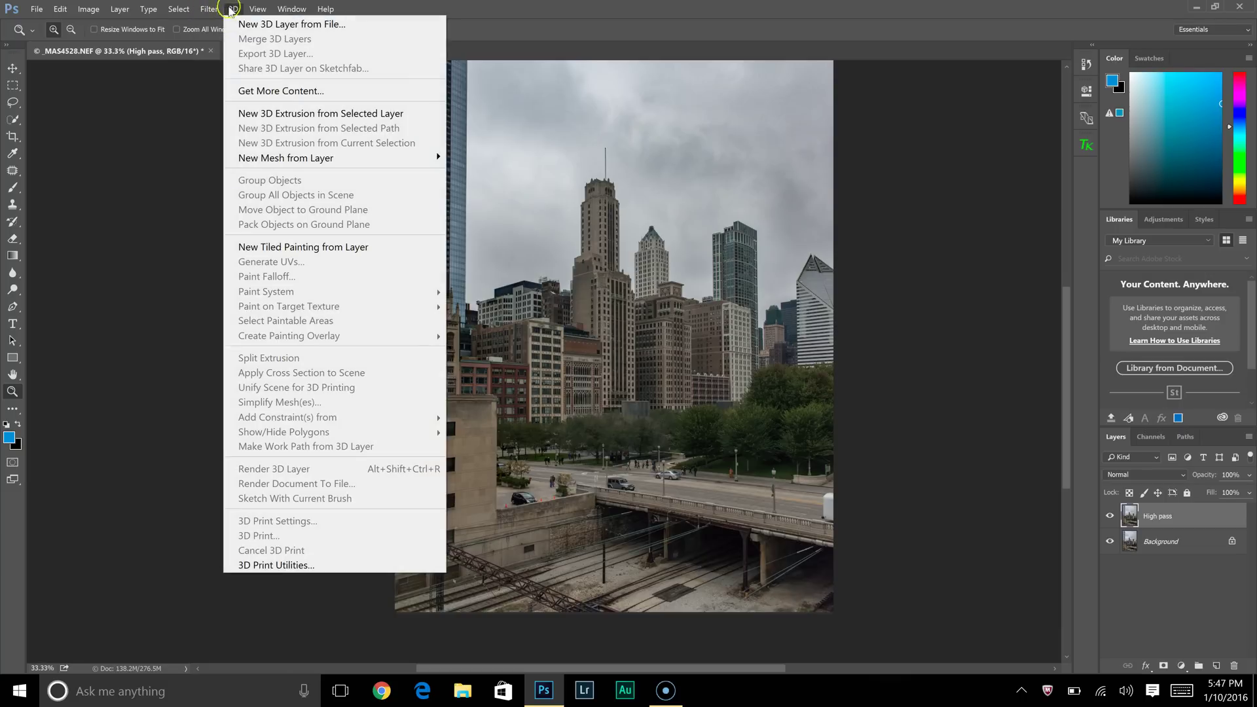
pyautogui.moveTo(242, 316)
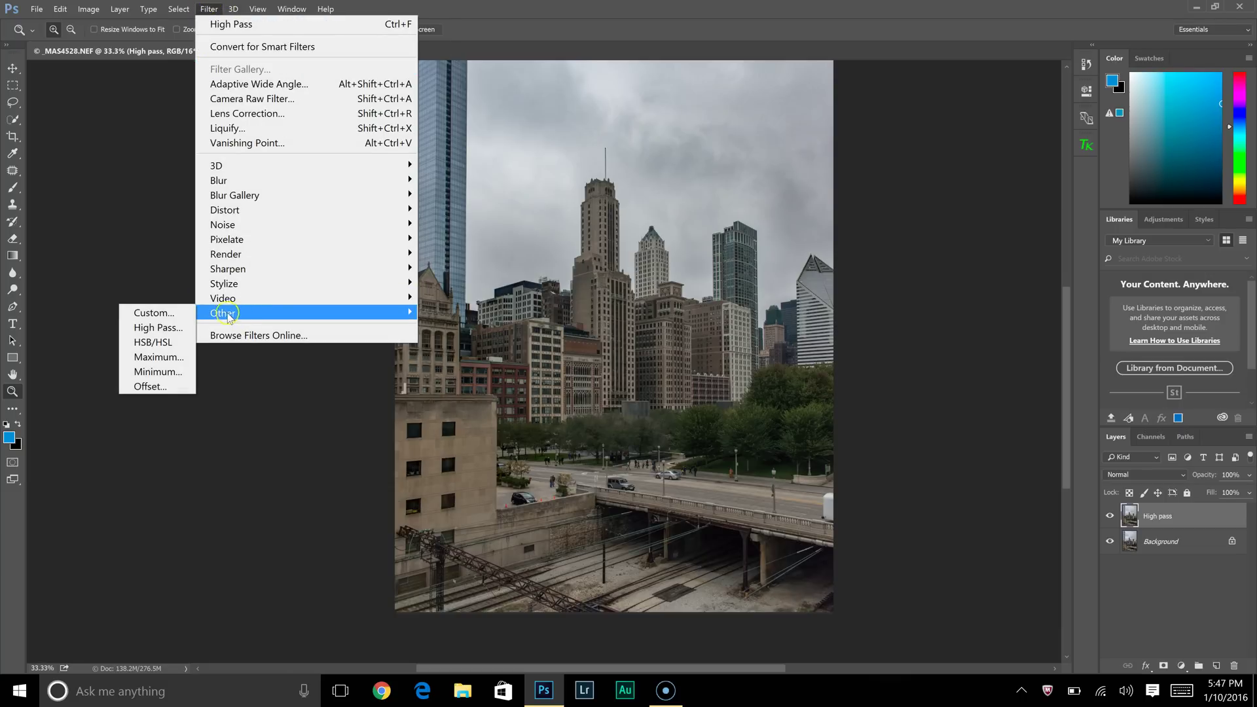
pyautogui.click(140, 329)
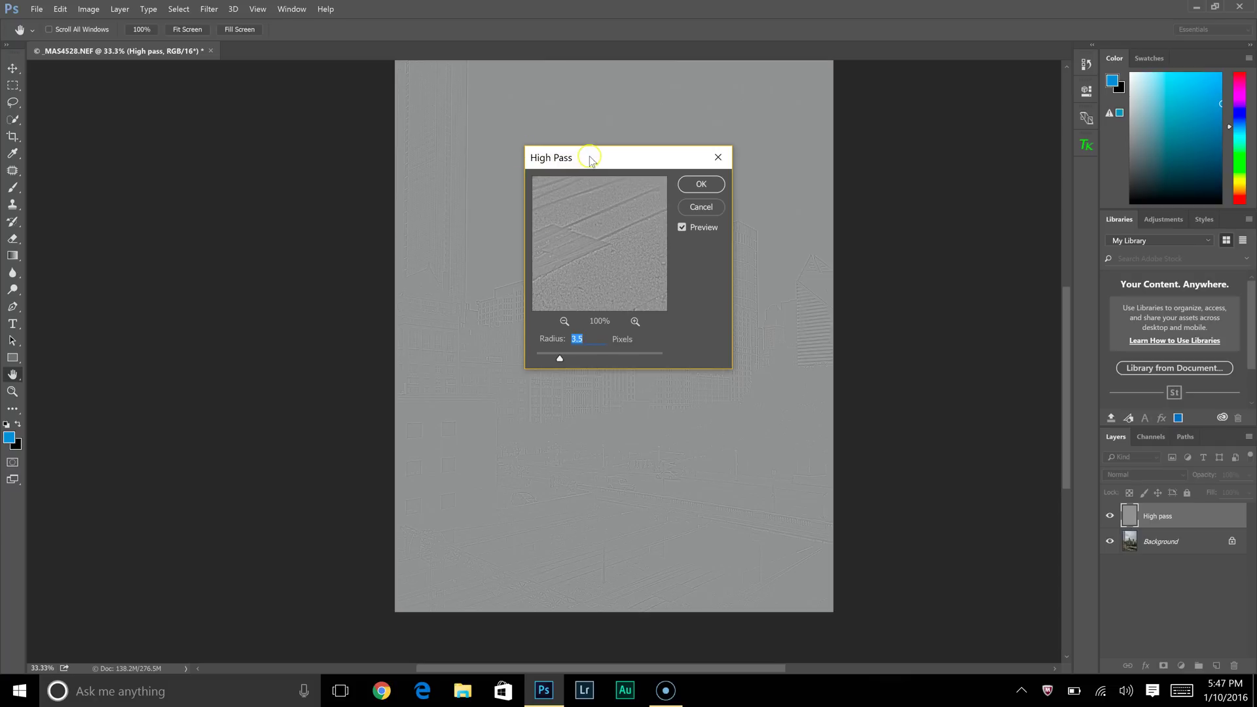
pyautogui.moveTo(592, 158); pyautogui.dragTo(305, 119)
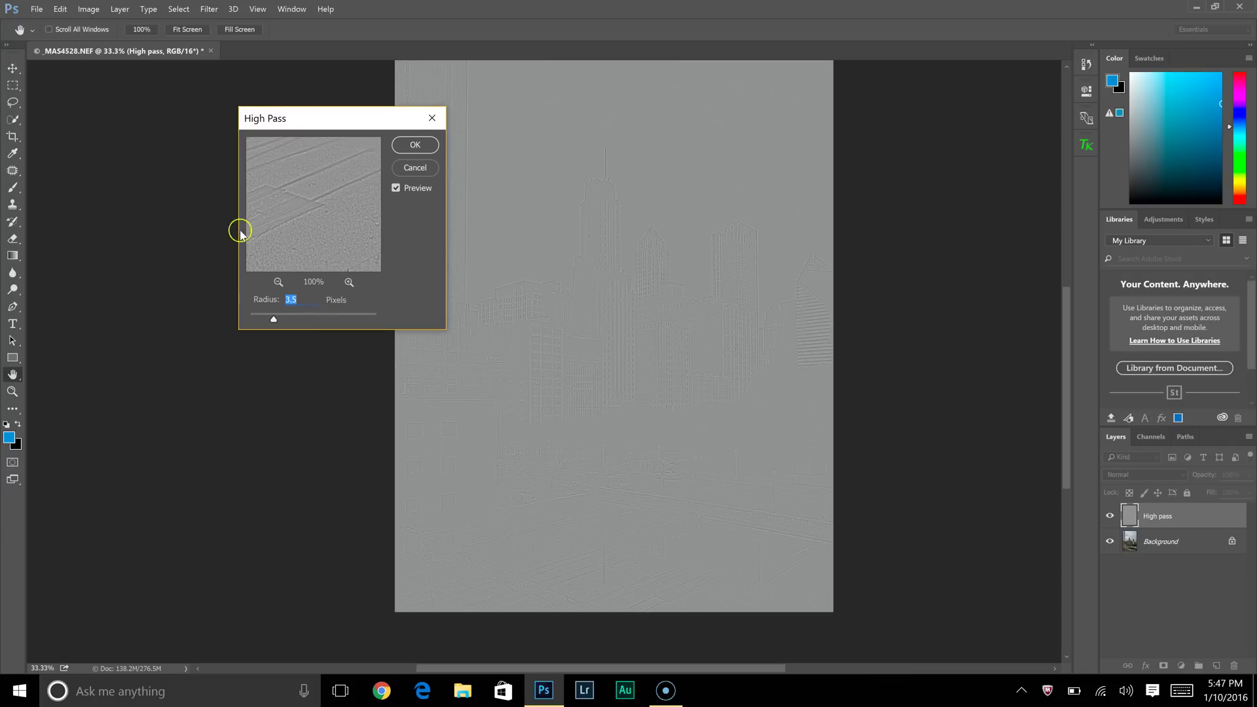
pyautogui.doubleClick(296, 298)
pyautogui.moveTo(349, 121); pyautogui.dragTo(270, 116)
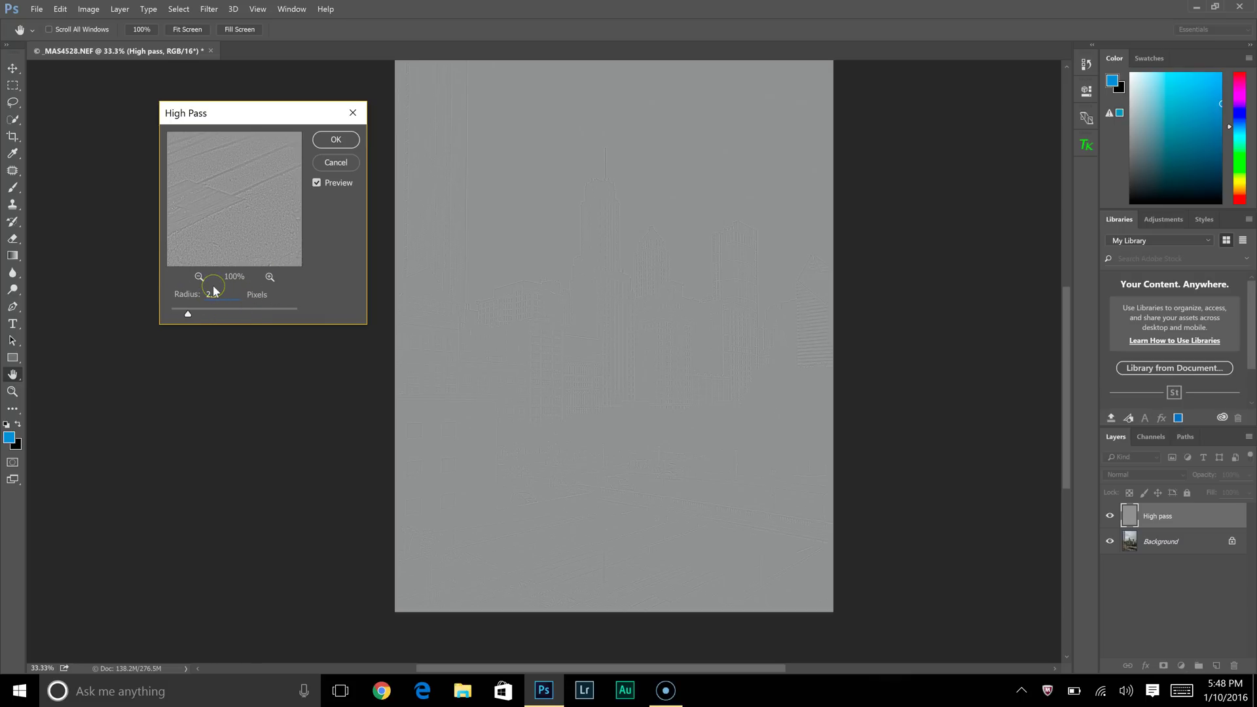
pyautogui.press('BackSpace')
pyautogui.write('3.5')
pyautogui.click(336, 140)
# - Set the High pass layer's blend mode to Soft Light
pyautogui.press('z')
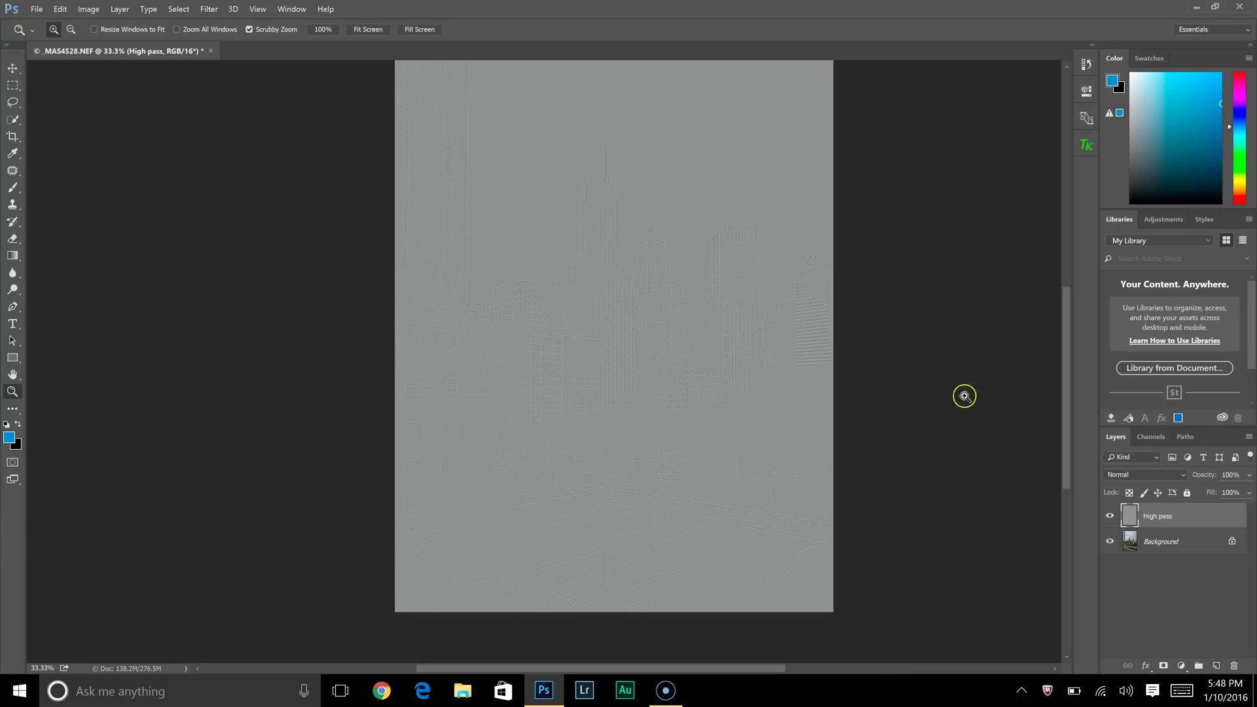
pyautogui.moveTo(691, 327); pyautogui.dragTo(747, 352)
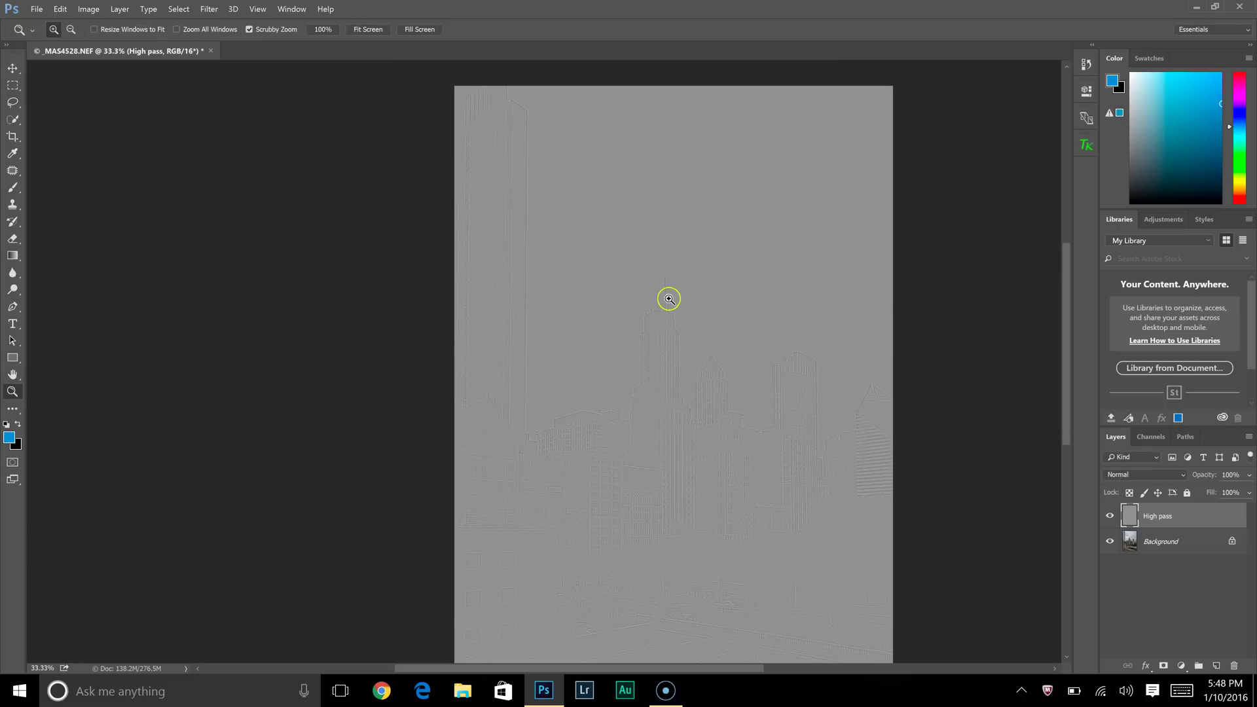
pyautogui.moveTo(686, 395); pyautogui.dragTo(699, 307)
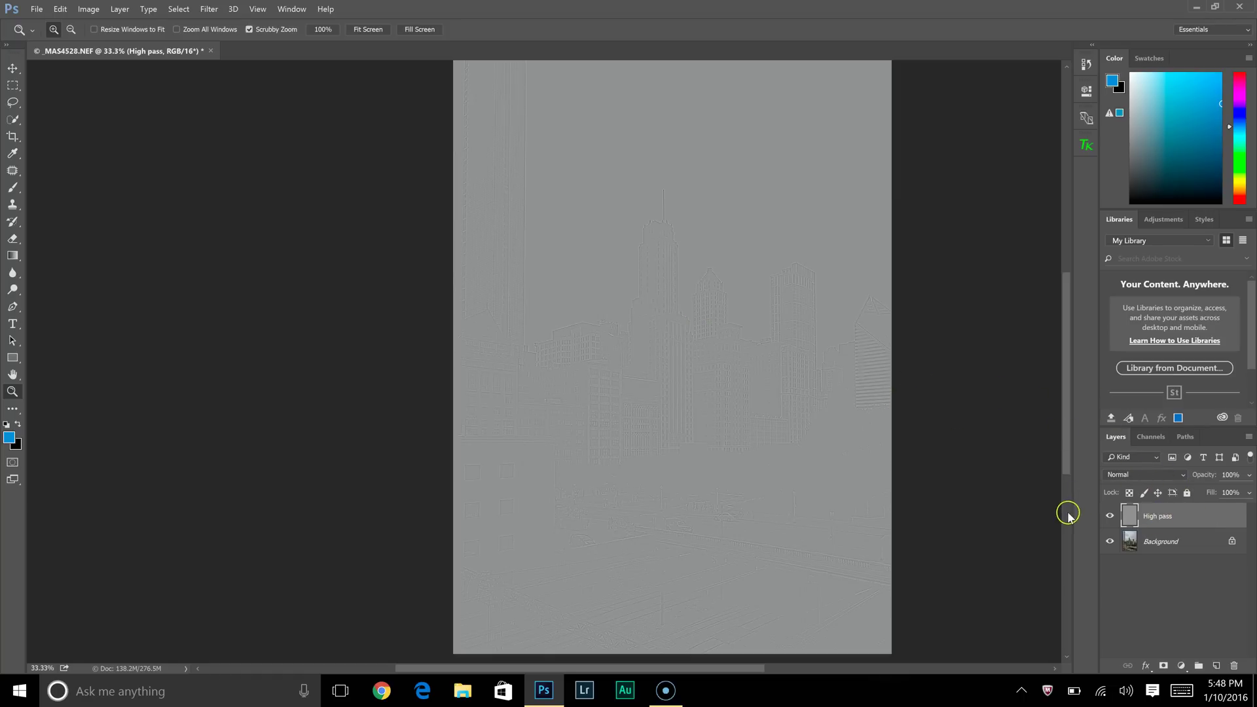
pyautogui.click(1121, 474)
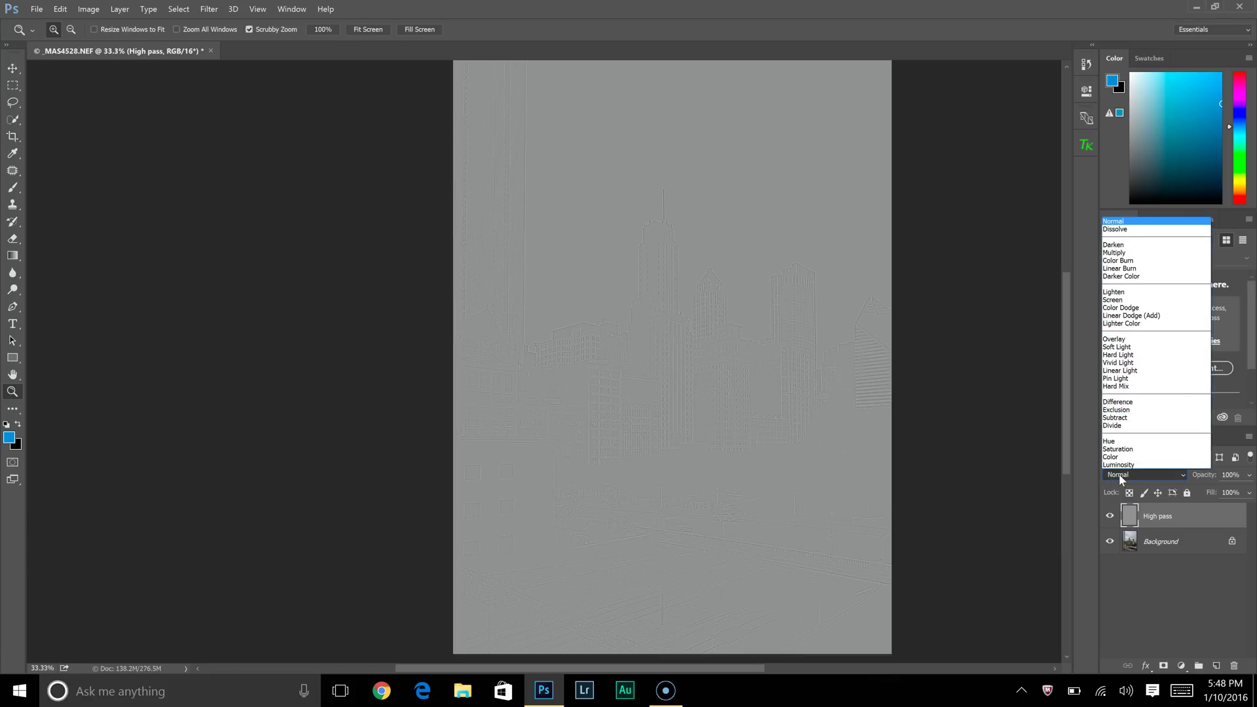
pyautogui.click(1140, 347)
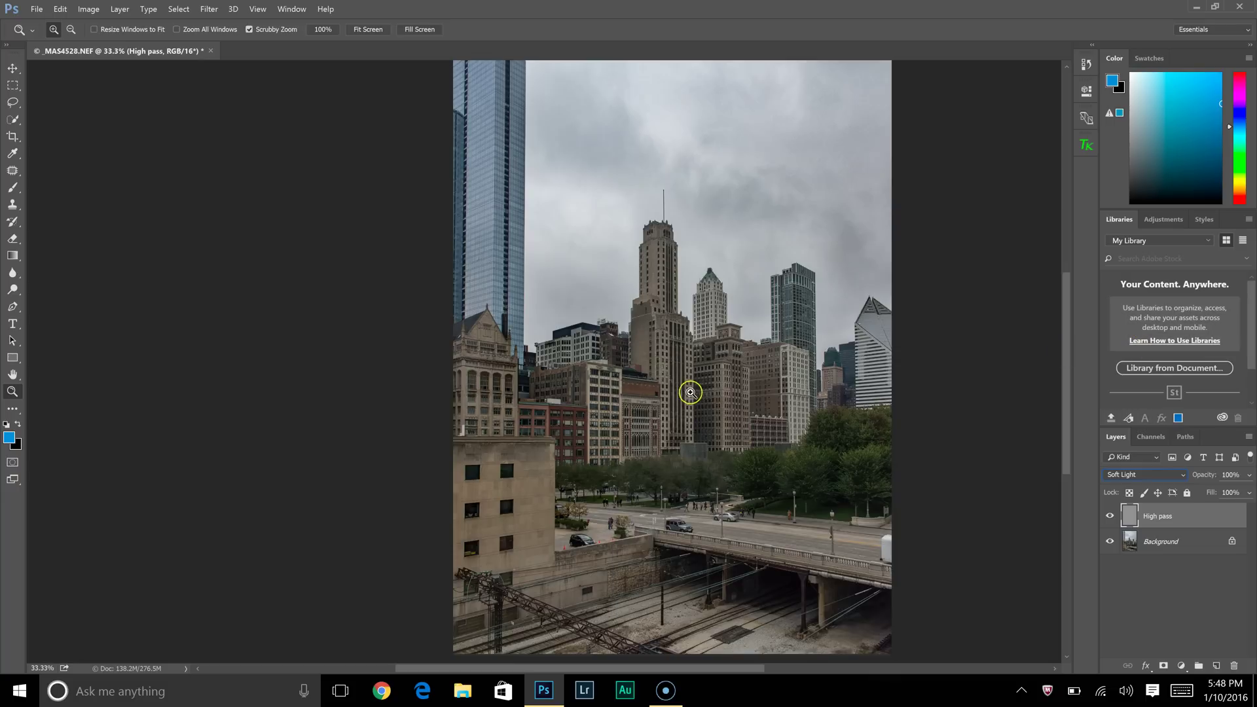
# - Compare the buildings' sharpness up close with the High pass layer turned on and off
pyautogui.click(709, 376)
pyautogui.click(709, 376)
pyautogui.click(709, 376)
pyautogui.click(709, 376)
pyautogui.click(709, 376)
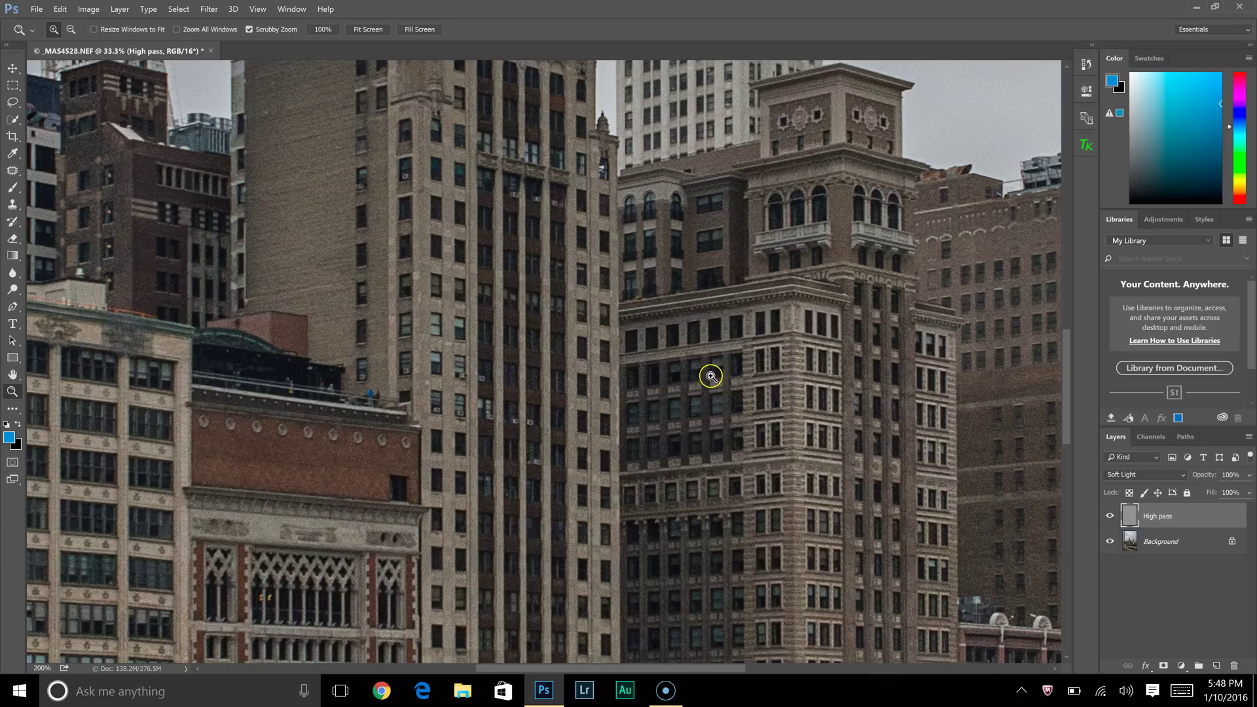
pyautogui.click(709, 376)
pyautogui.click(1110, 517)
pyautogui.click(1110, 517)
pyautogui.click(1110, 518)
pyautogui.click(1110, 518)
pyautogui.click(1110, 517)
pyautogui.click(1110, 517)
pyautogui.keyDown('alt'); pyautogui.click(527, 364); pyautogui.keyUp('alt')
pyautogui.keyDown('alt'); pyautogui.click(528, 362); pyautogui.keyUp('alt')
pyautogui.keyDown('alt'); pyautogui.click(529, 362); pyautogui.keyUp('alt')
pyautogui.keyDown('alt'); pyautogui.click(528, 362); pyautogui.keyUp('alt')
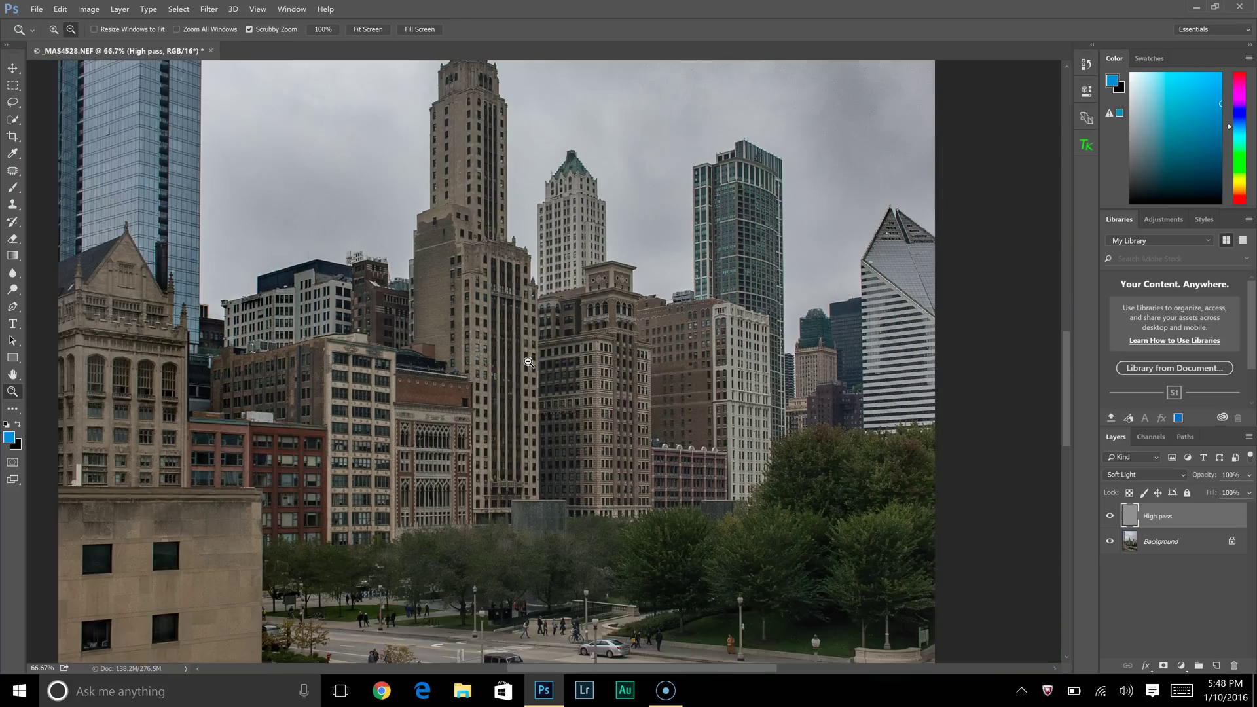
pyautogui.keyDown('alt'); pyautogui.click(528, 362); pyautogui.keyUp('alt')
pyautogui.keyDown('alt'); pyautogui.click(563, 356); pyautogui.keyUp('alt')
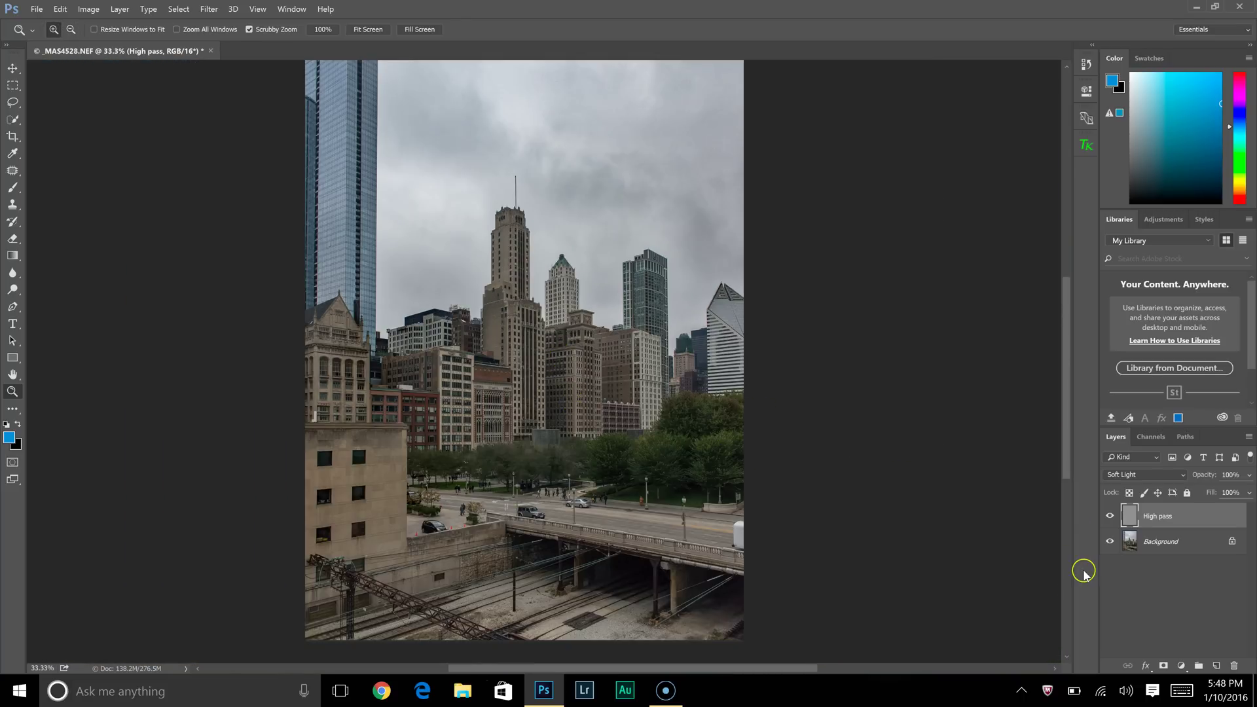
# - Lower the High pass layer's opacity to 61% and check the building details up close
pyautogui.click(1245, 477)
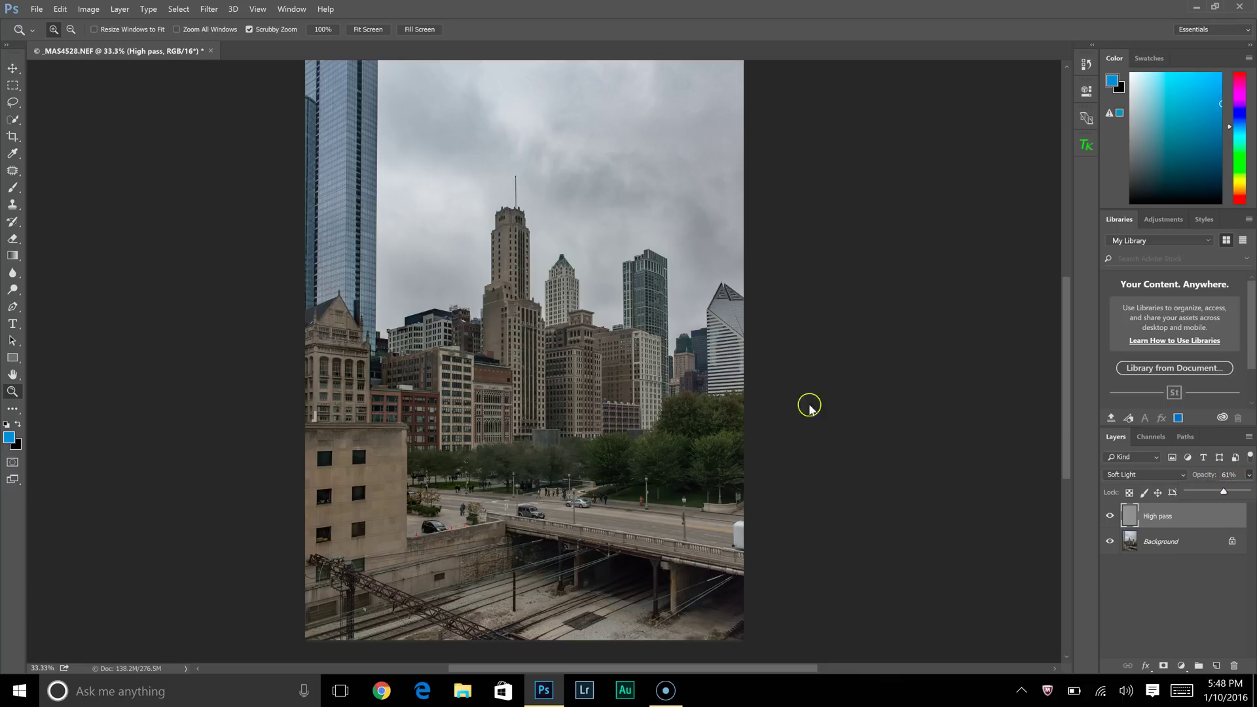
pyautogui.click(608, 388)
pyautogui.click(610, 388)
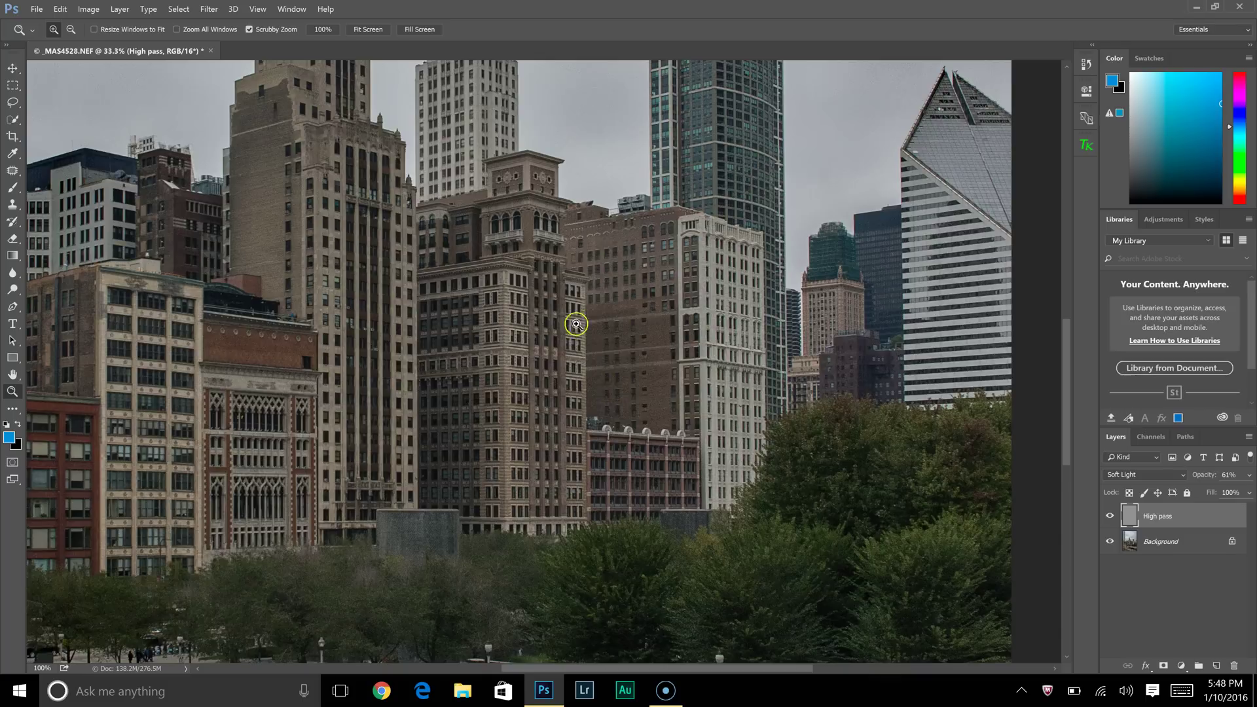
pyautogui.click(578, 348)
pyautogui.click(578, 349)
pyautogui.moveTo(578, 349); pyautogui.dragTo(755, 499)
pyautogui.moveTo(573, 288); pyautogui.dragTo(631, 447)
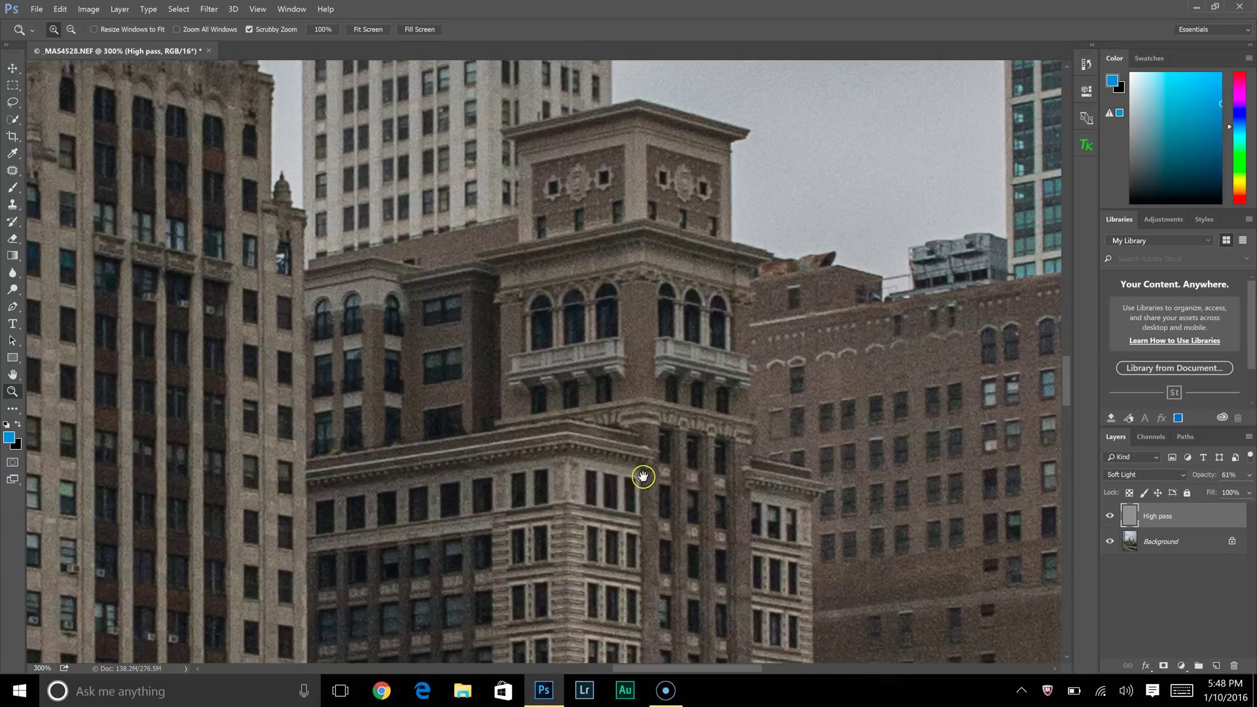
pyautogui.press('alt')
pyautogui.keyDown('alt'); pyautogui.click(457, 432); pyautogui.keyUp('alt')
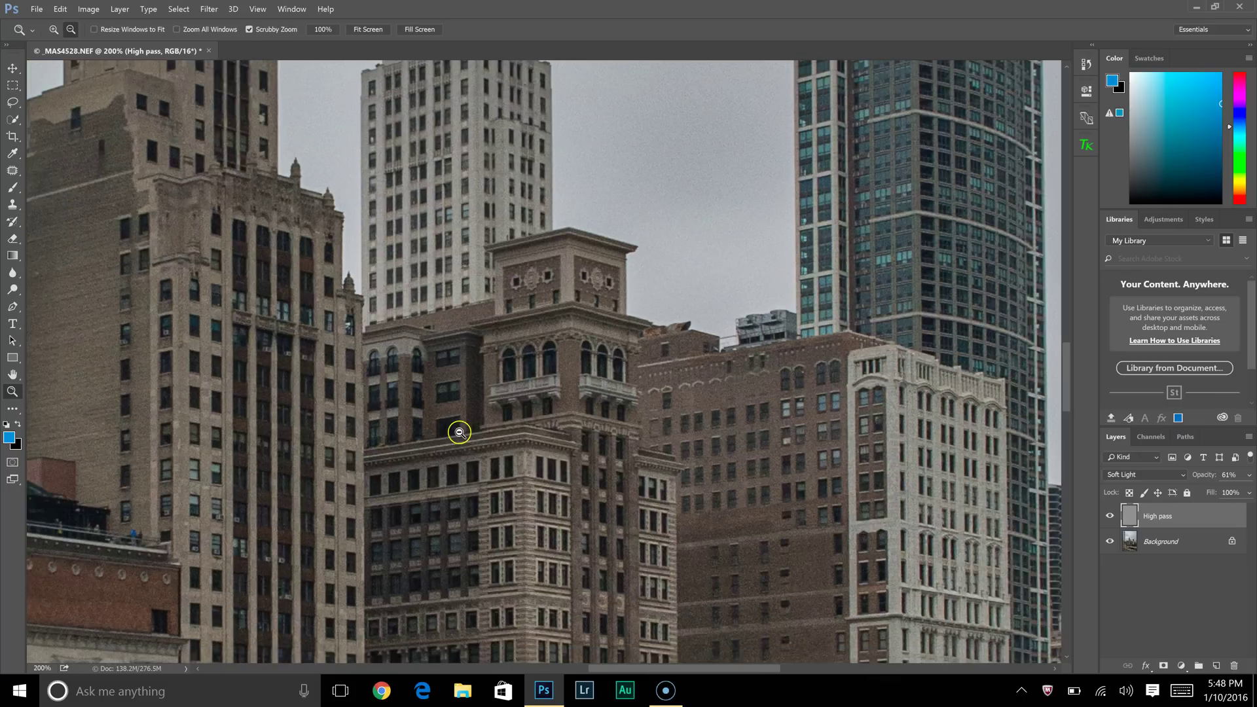
pyautogui.keyDown('alt'); pyautogui.click(463, 432); pyautogui.keyUp('alt')
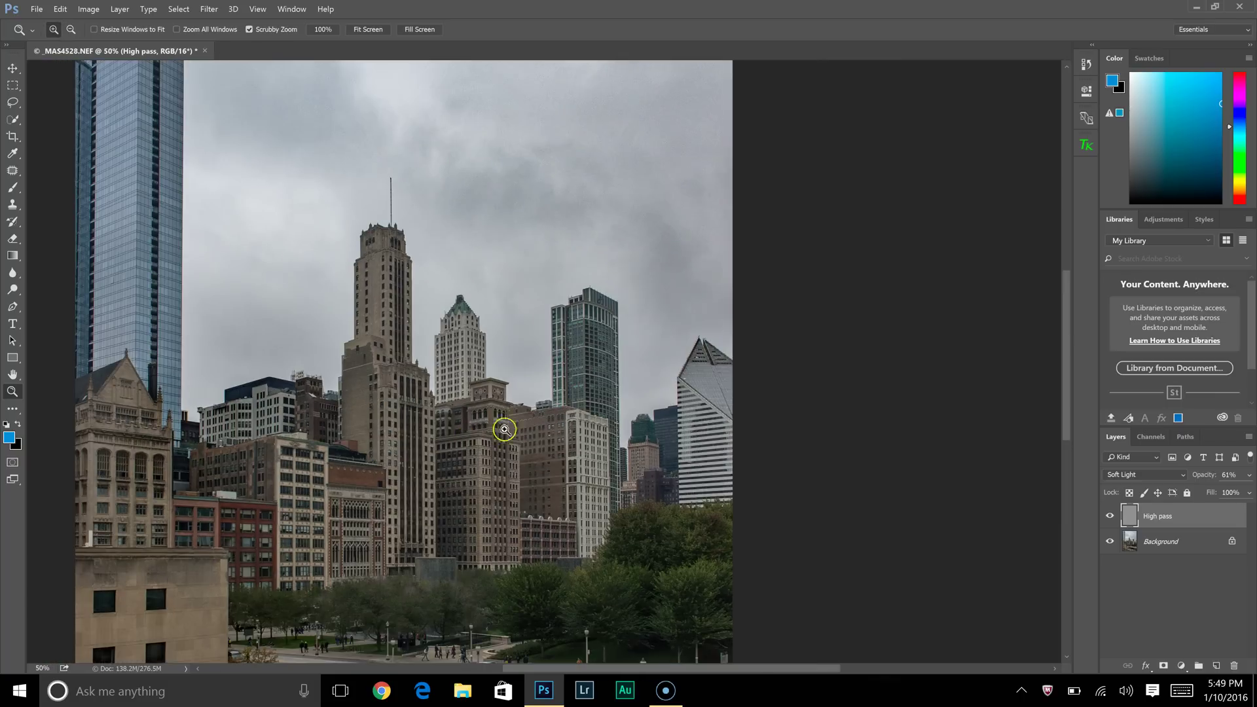
# - Add a white layer mask to the High pass layer
pyautogui.moveTo(581, 541); pyautogui.dragTo(615, 398)
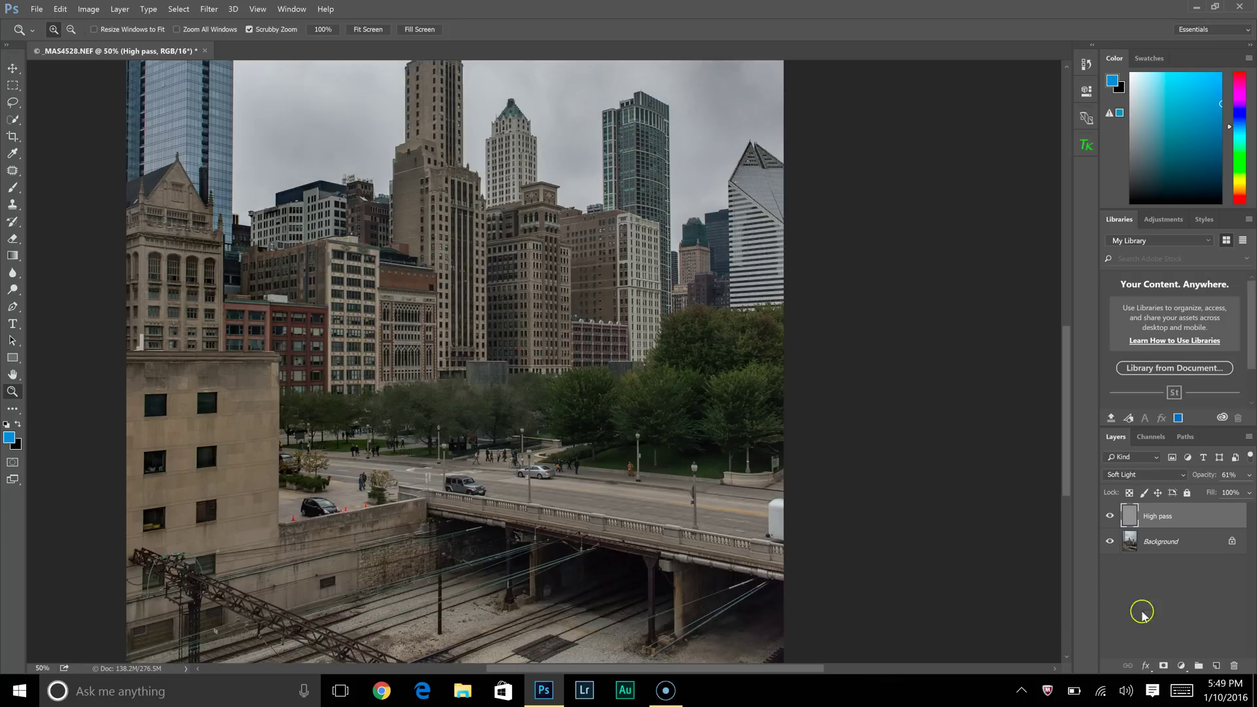
pyautogui.click(1164, 667)
# - Set the Brush tool's opacity to 20% for painting on the High pass layer's mask
pyautogui.press('b')
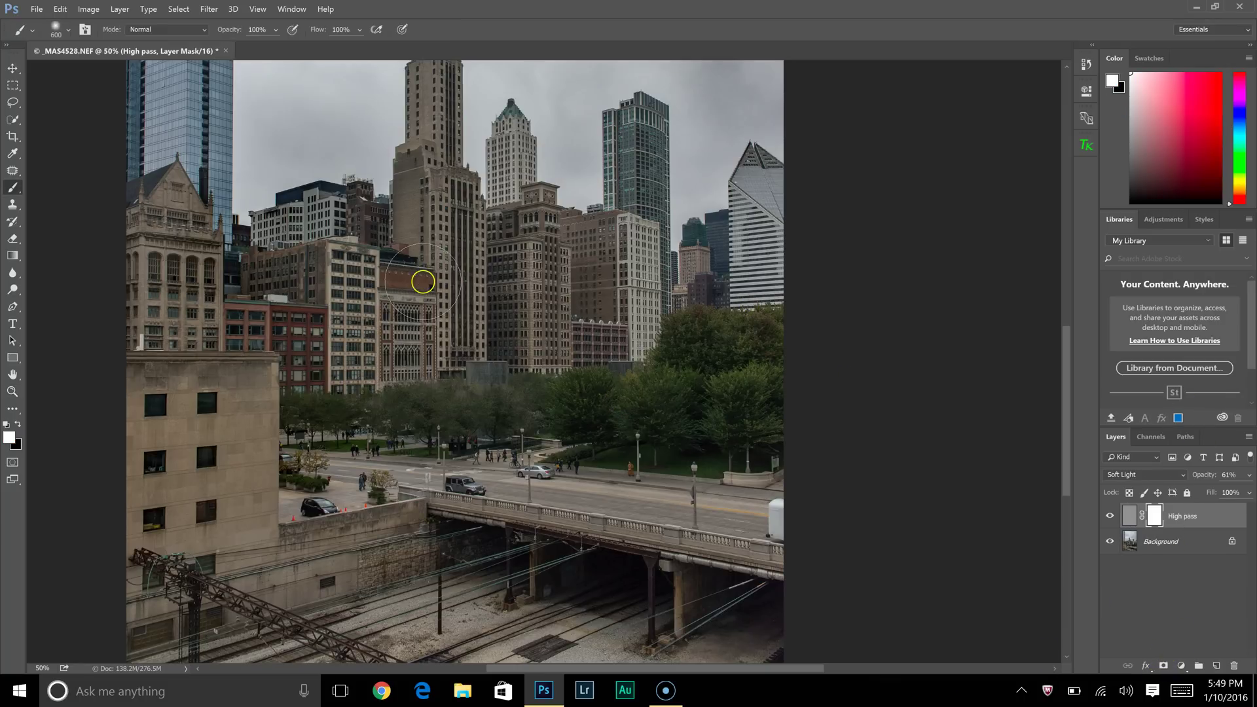
pyautogui.rightClick(418, 346)
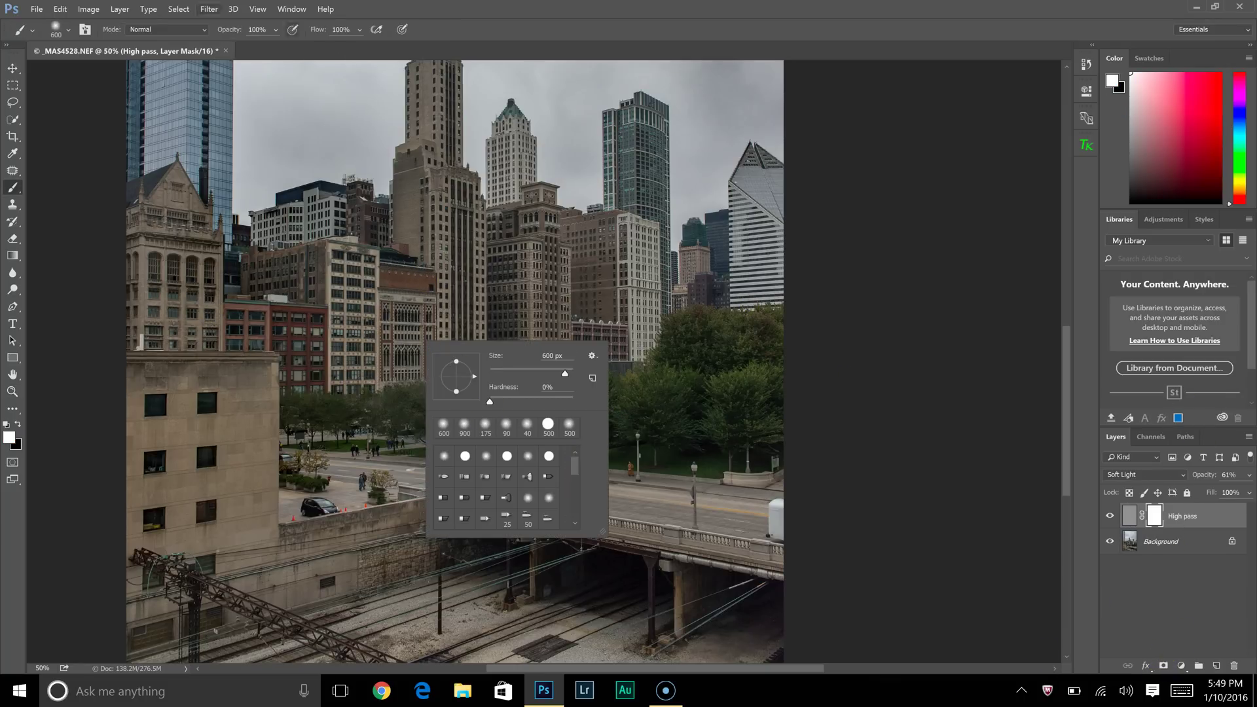
pyautogui.click(274, 31)
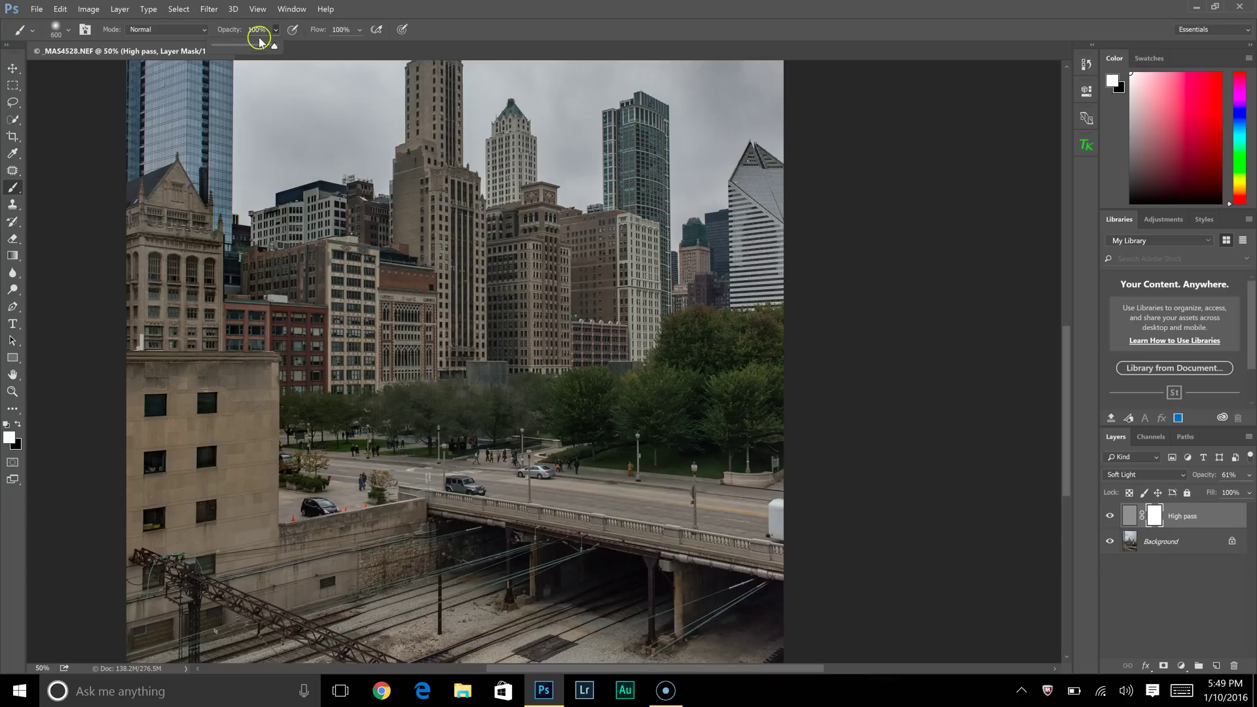
pyautogui.click(259, 31)
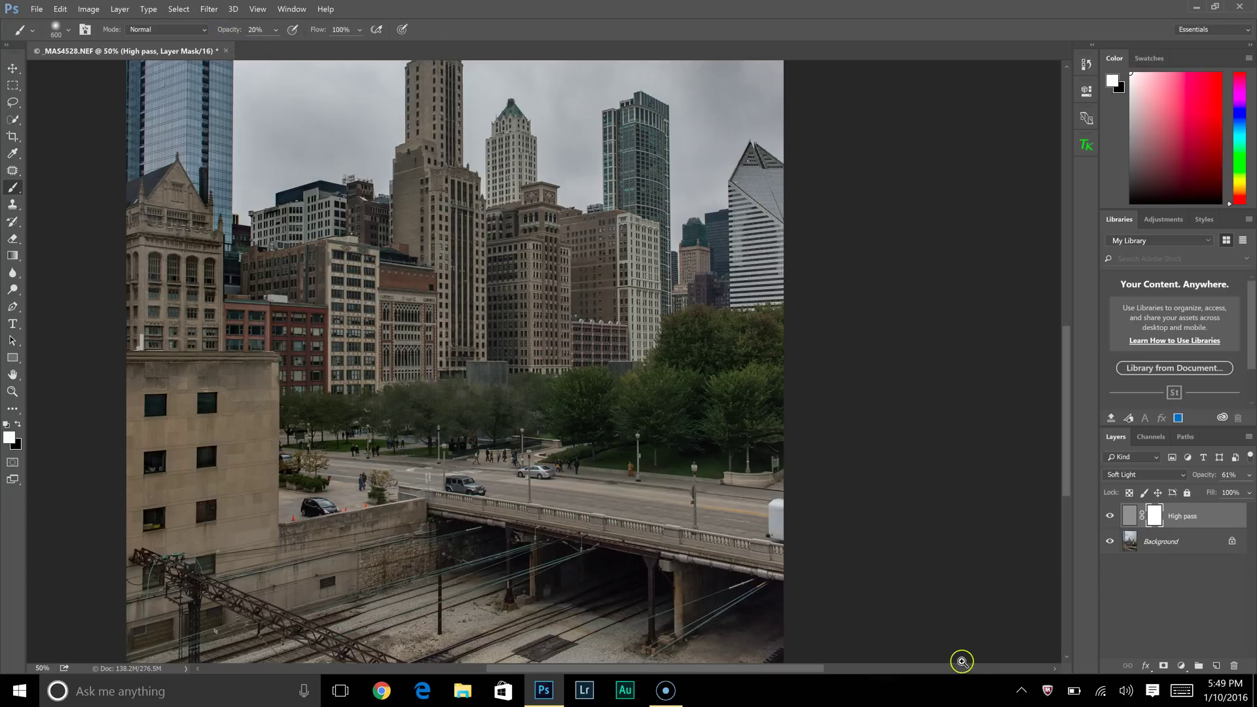
# - Reduce the brush size to 250 px and paint black over the trees on the High pass layer's mask
pyautogui.press('z')
pyautogui.click(623, 396)
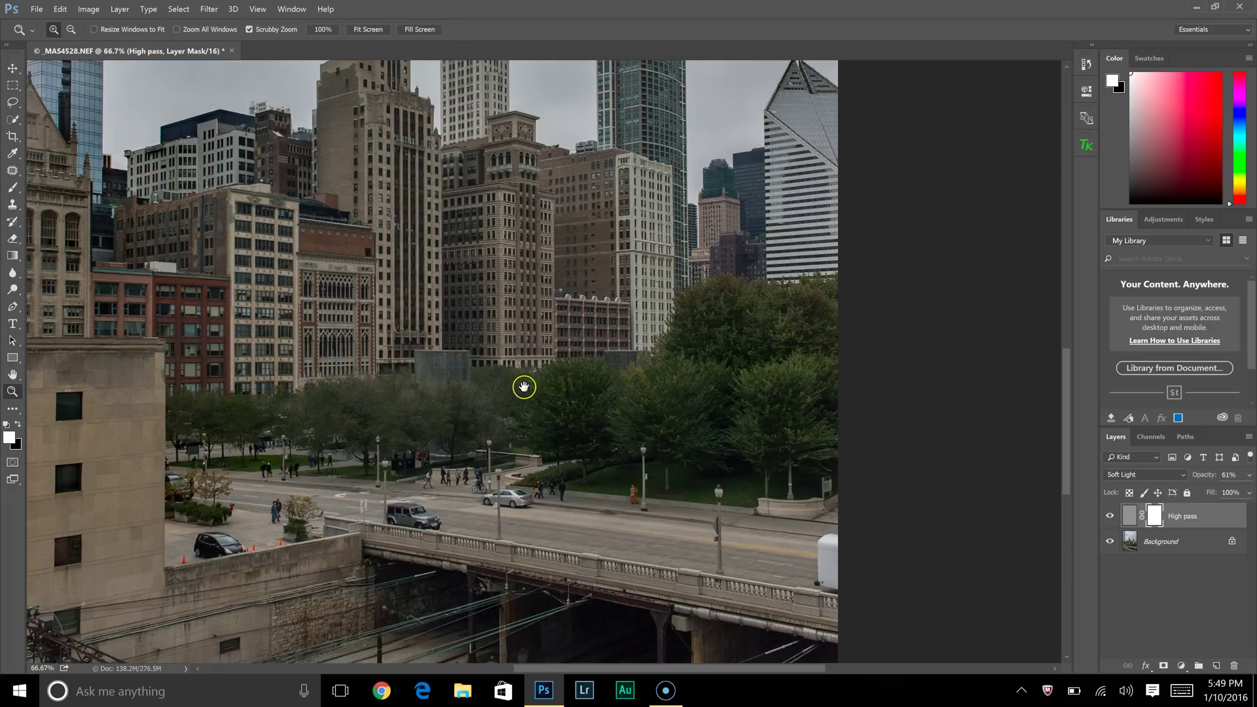
pyautogui.press('b')
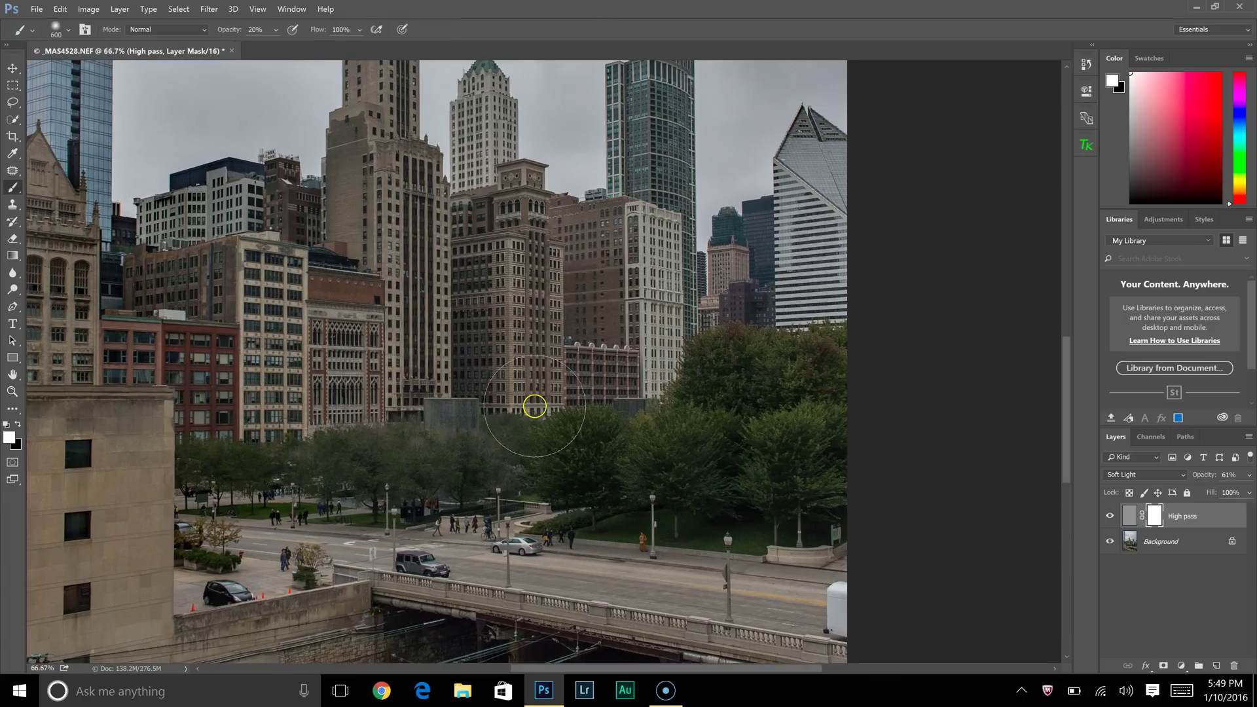
pyautogui.press('x')
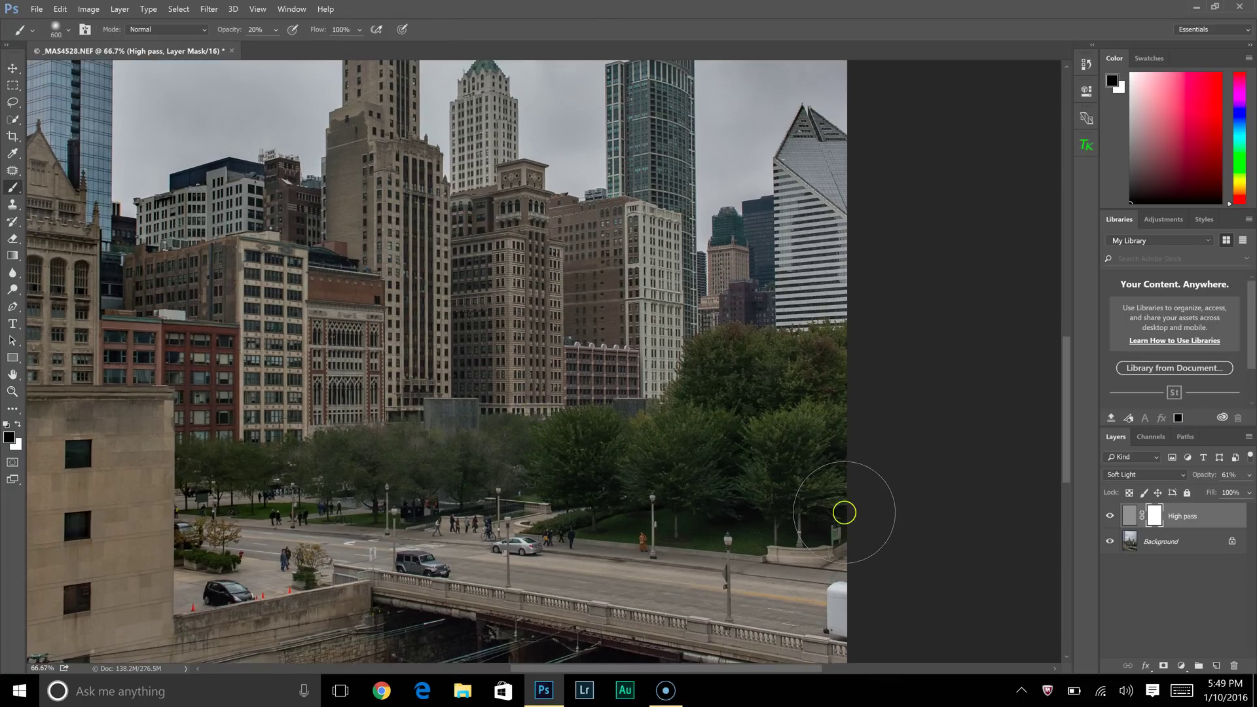
pyautogui.press('[')
pyautogui.press('[')
pyautogui.press('[')
pyautogui.press('[')
pyautogui.moveTo(737, 368)
pyautogui.mouseDown()
pyautogui.moveTo(772, 381)
pyautogui.moveTo(669, 455)
pyautogui.moveTo(683, 434)
pyautogui.moveTo(746, 430)
pyautogui.moveTo(688, 446)
pyautogui.moveTo(684, 483)
pyautogui.moveTo(818, 485)
pyautogui.moveTo(794, 492)
pyautogui.moveTo(803, 404)
pyautogui.moveTo(831, 435)
pyautogui.moveTo(799, 385)
pyautogui.moveTo(746, 385)
pyautogui.moveTo(763, 376)
pyautogui.moveTo(758, 395)
pyautogui.moveTo(672, 451)
pyautogui.moveTo(507, 466)
pyautogui.moveTo(498, 446)
pyautogui.moveTo(408, 474)
pyautogui.moveTo(378, 460)
pyautogui.moveTo(196, 464)
pyautogui.moveTo(334, 479)
pyautogui.moveTo(382, 462)
pyautogui.moveTo(439, 471)
pyautogui.moveTo(429, 490)
pyautogui.moveTo(221, 473)
pyautogui.moveTo(507, 467)
pyautogui.moveTo(598, 483)
pyautogui.moveTo(612, 502)
pyautogui.moveTo(685, 490)
pyautogui.moveTo(683, 511)
pyautogui.moveTo(742, 509)
pyautogui.moveTo(772, 525)
pyautogui.moveTo(786, 522)
pyautogui.moveTo(834, 425)
pyautogui.moveTo(802, 404)
pyautogui.moveTo(840, 353)
pyautogui.moveTo(753, 361)
pyautogui.moveTo(755, 412)
pyautogui.moveTo(801, 440)
pyautogui.moveTo(767, 453)
pyautogui.moveTo(635, 457)
pyautogui.moveTo(603, 379)
pyautogui.mouseUp()
# - Compare the whole skyline photo with the High pass layer turned off and on
pyautogui.press('z')
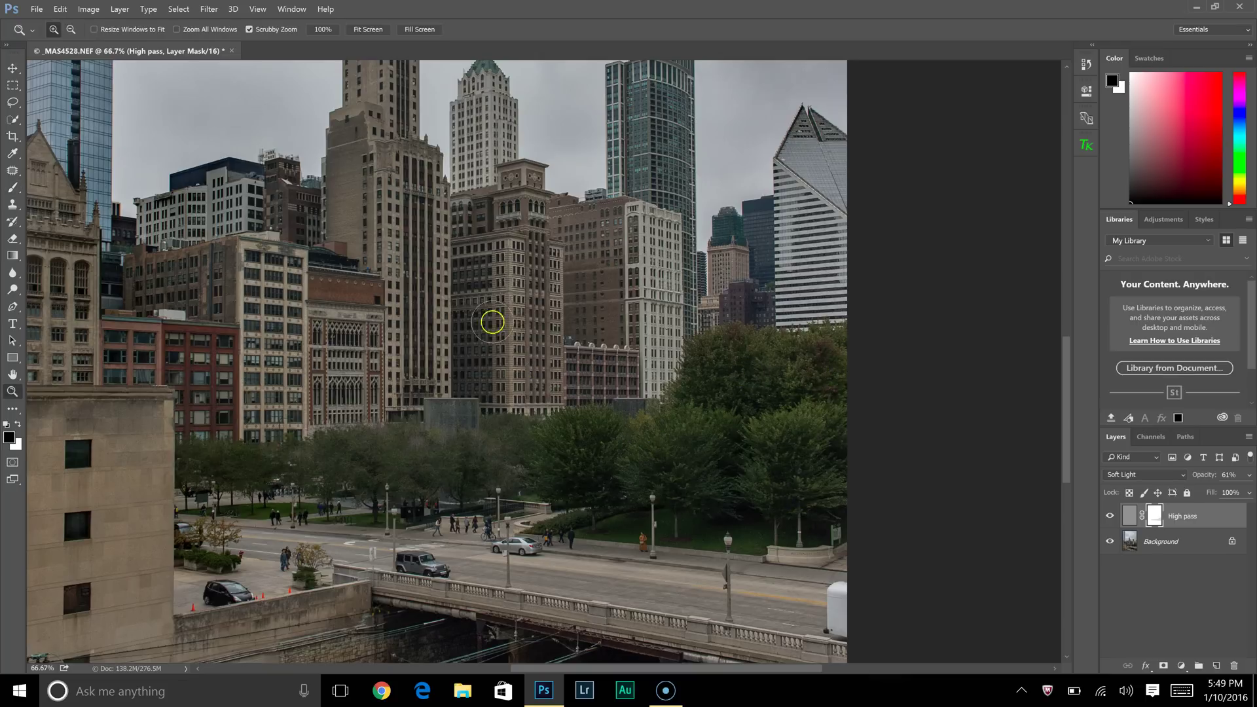
pyautogui.keyDown('alt'); pyautogui.click(415, 304); pyautogui.keyUp('alt')
pyautogui.keyDown('alt'); pyautogui.click(453, 290); pyautogui.keyUp('alt')
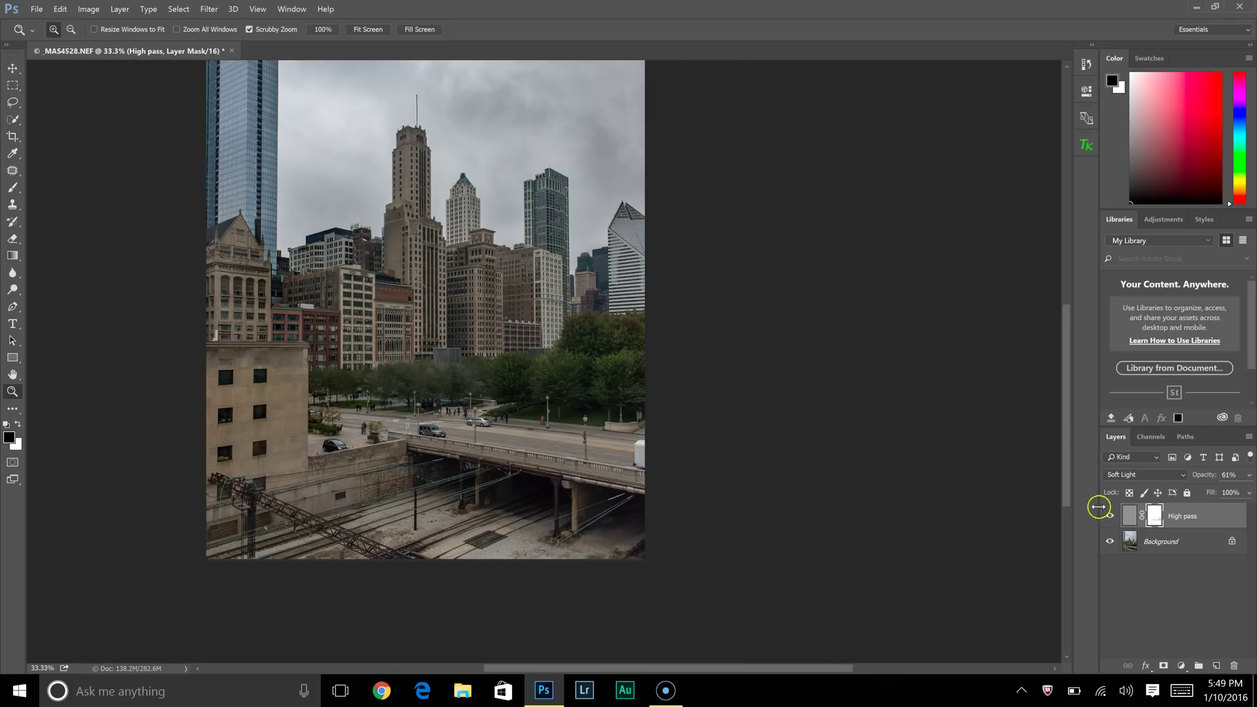
pyautogui.click(1112, 517)
pyautogui.click(1111, 517)
pyautogui.moveTo(761, 308); pyautogui.dragTo(862, 463)
# - Stamp all visible layers into a new merged layer above the High pass layer
pyautogui.press('b')
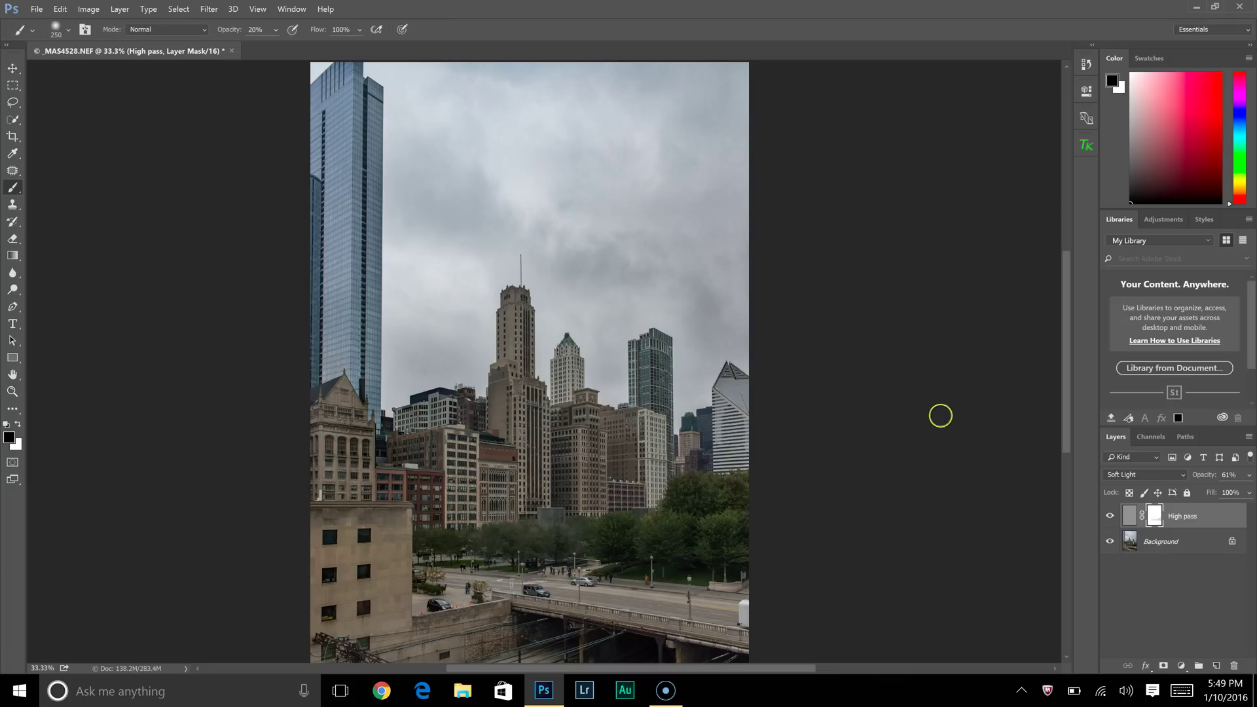
pyautogui.click(1151, 547)
pyautogui.click(1184, 519)
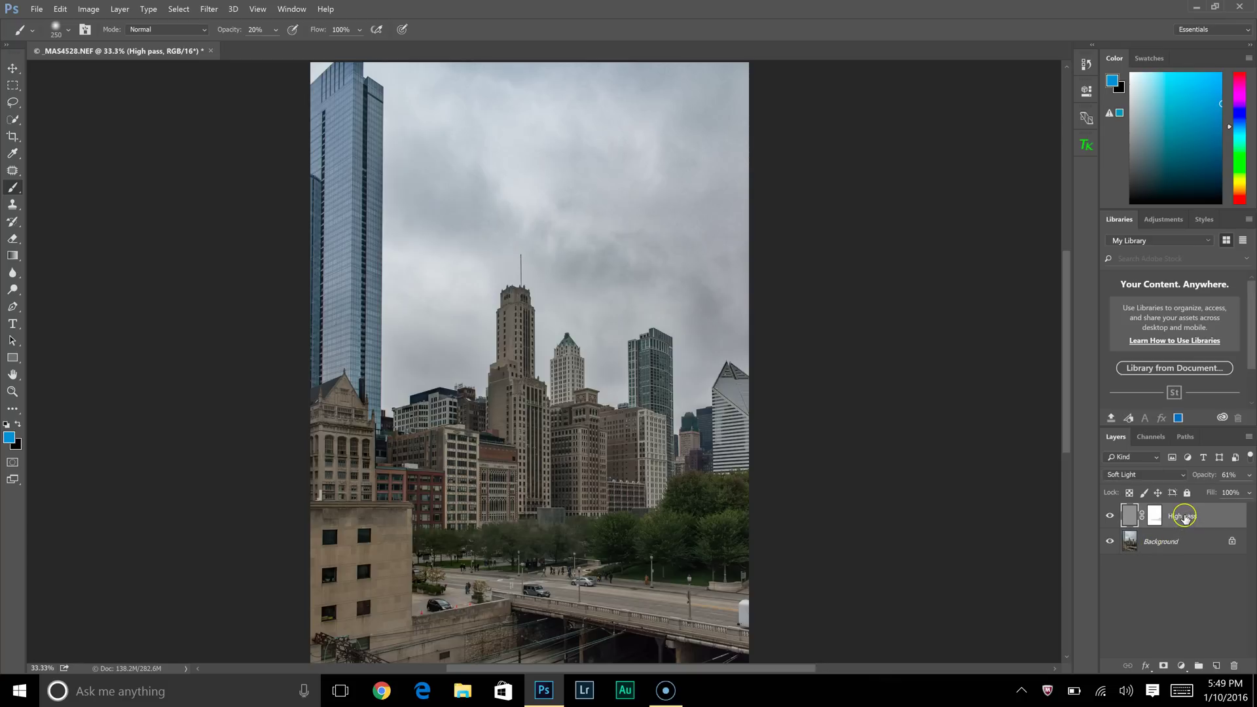
pyautogui.hotkey('ctrl', 'shift', 'alt', 'e')
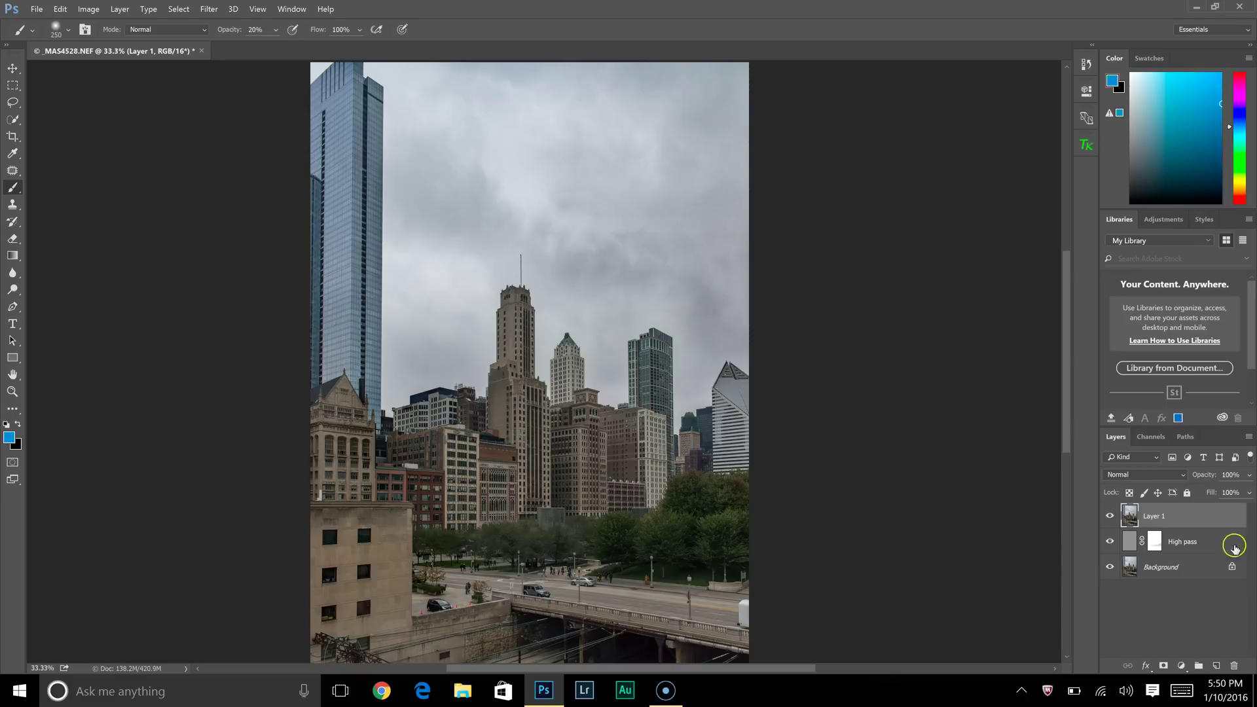
# - Examine the sharpened buildings, trees, street and rail tracks up close across the merged image
pyautogui.press('z')
pyautogui.click(439, 379)
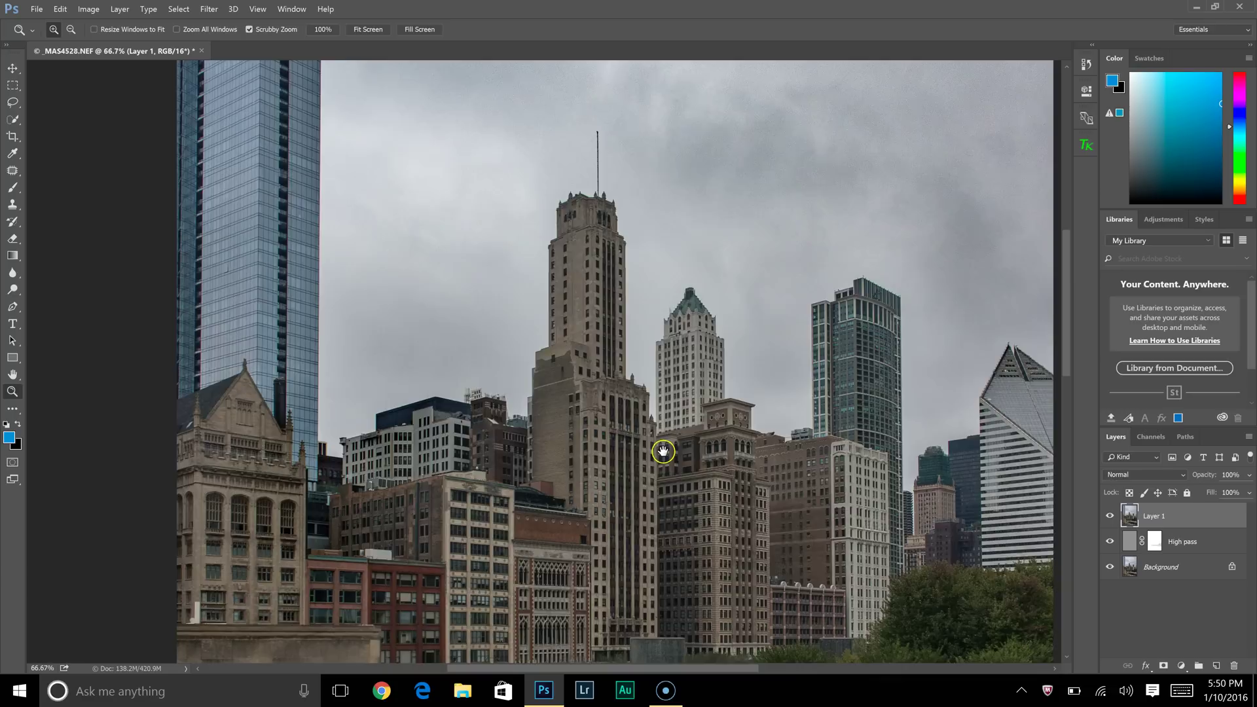
pyautogui.moveTo(664, 452); pyautogui.dragTo(643, 233)
pyautogui.moveTo(592, 511); pyautogui.dragTo(655, 337)
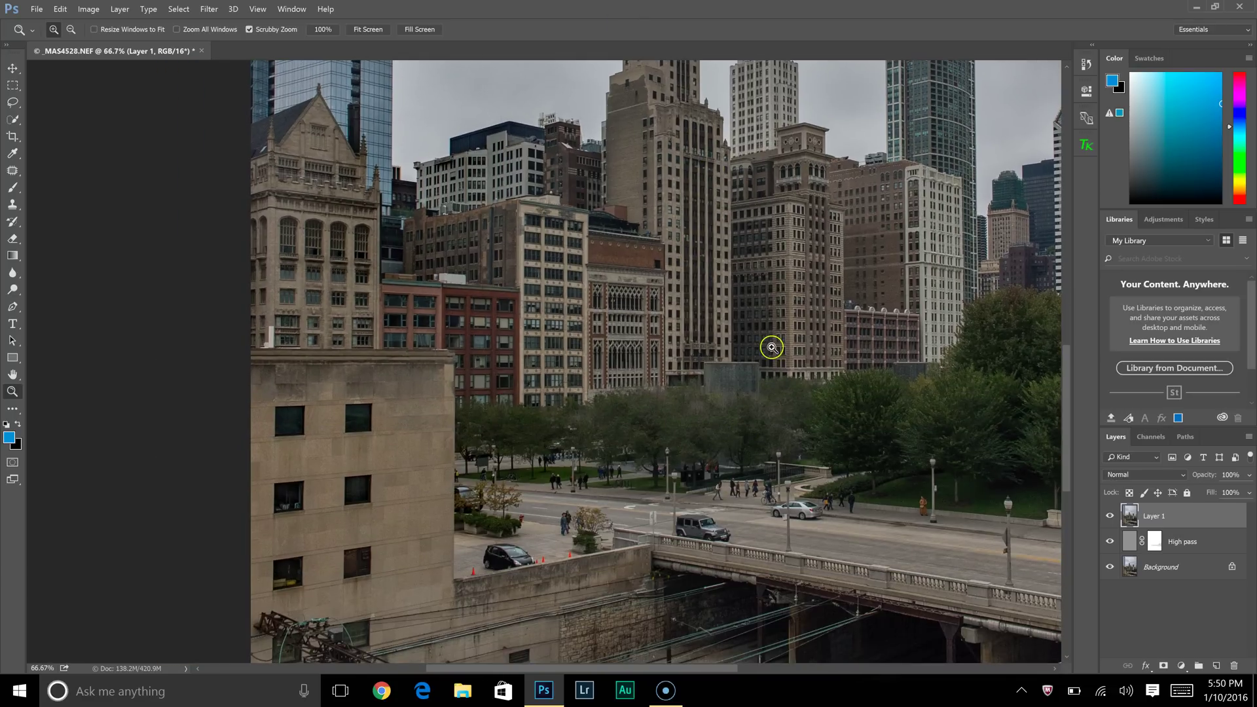
pyautogui.moveTo(901, 245); pyautogui.dragTo(878, 227)
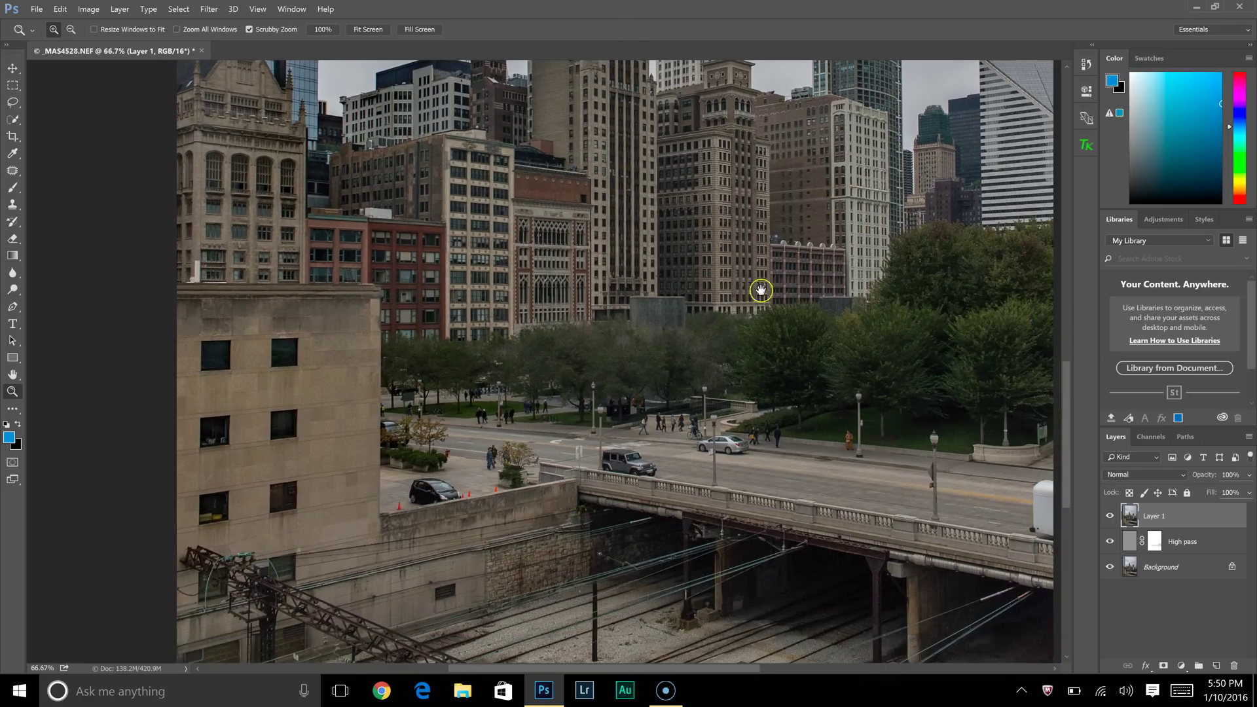
pyautogui.moveTo(747, 301); pyautogui.dragTo(806, 196)
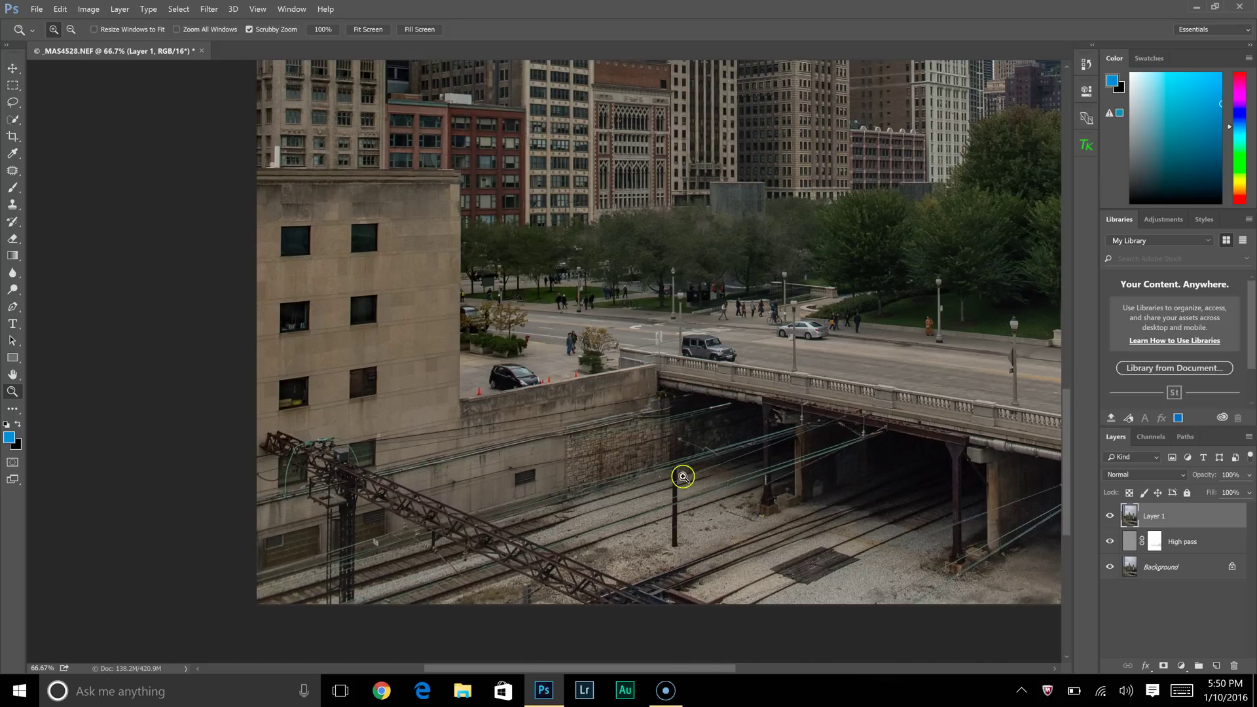
pyautogui.moveTo(731, 337); pyautogui.dragTo(673, 390)
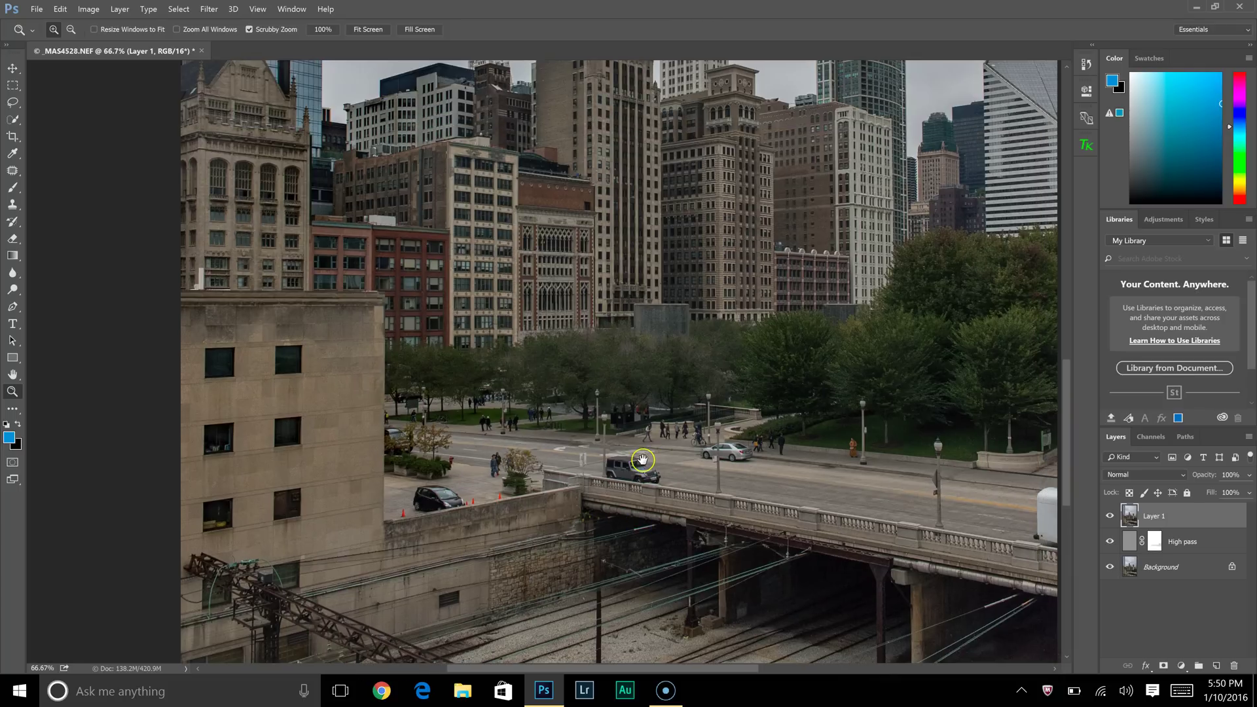
pyautogui.moveTo(567, 371); pyautogui.dragTo(495, 529)
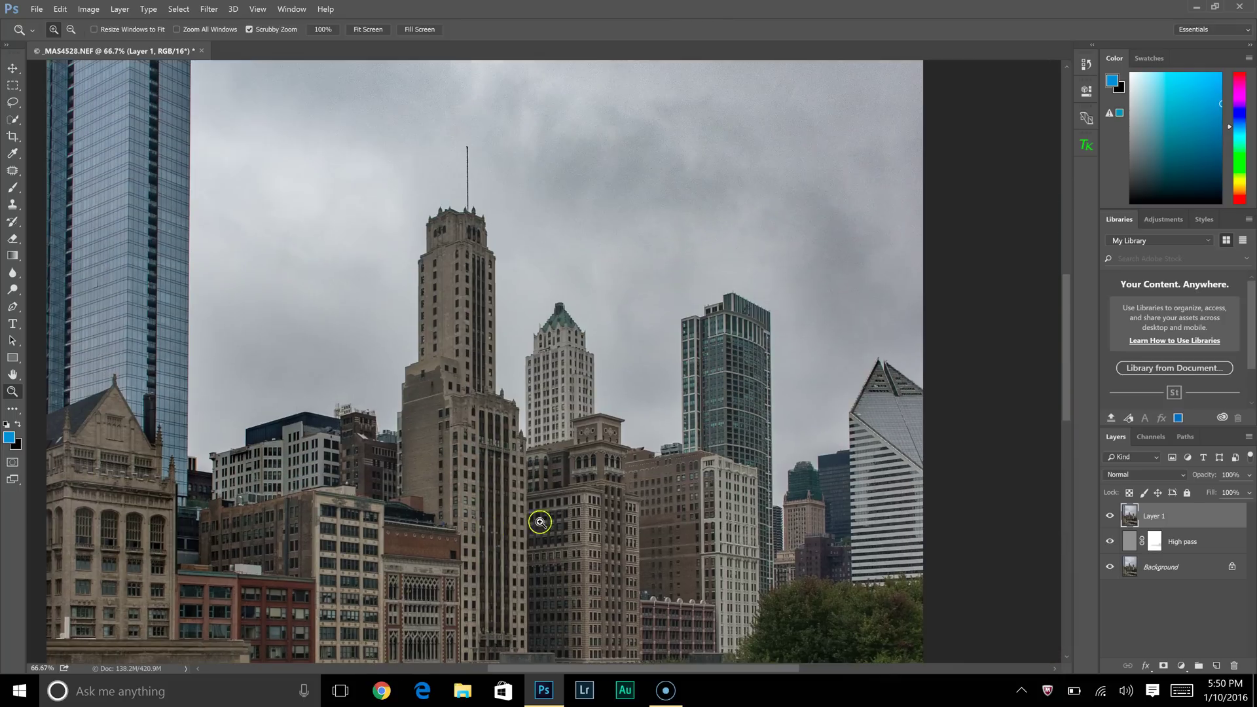
# - Open the portrait photo _MAS4972 from the NIKON D800 (E:) drive in Camera Raw
pyautogui.click(42, 11)
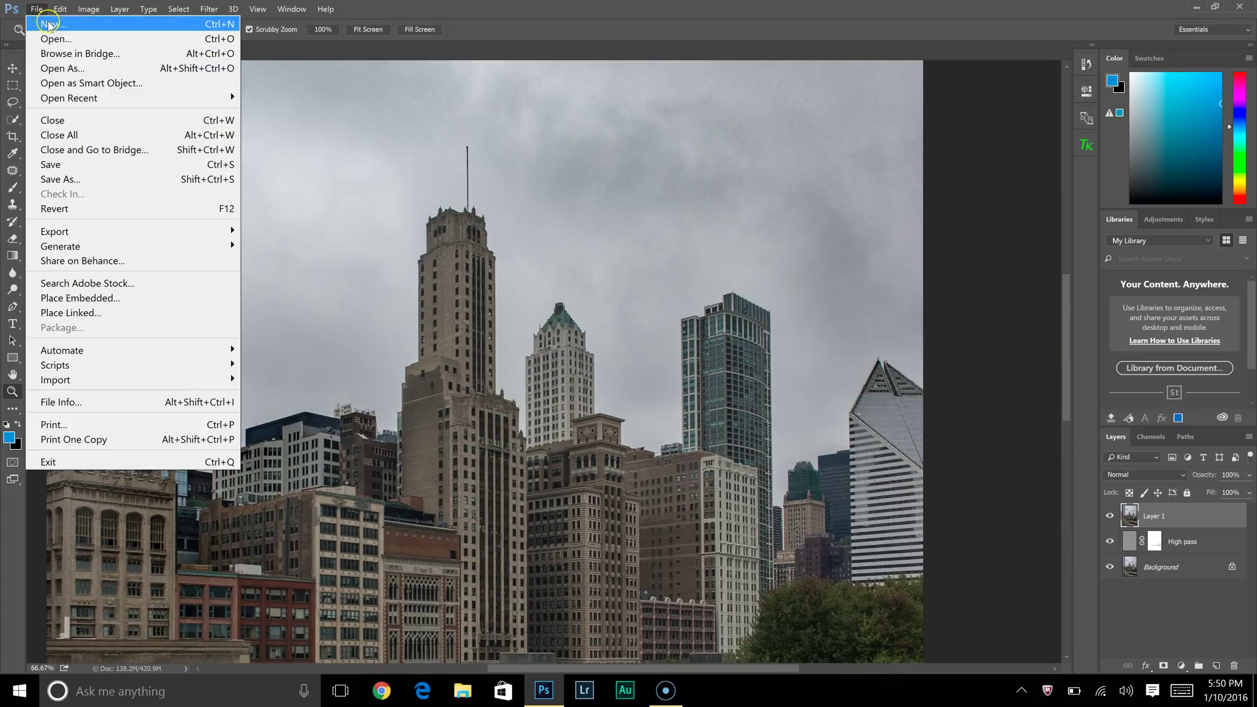
pyautogui.click(64, 45)
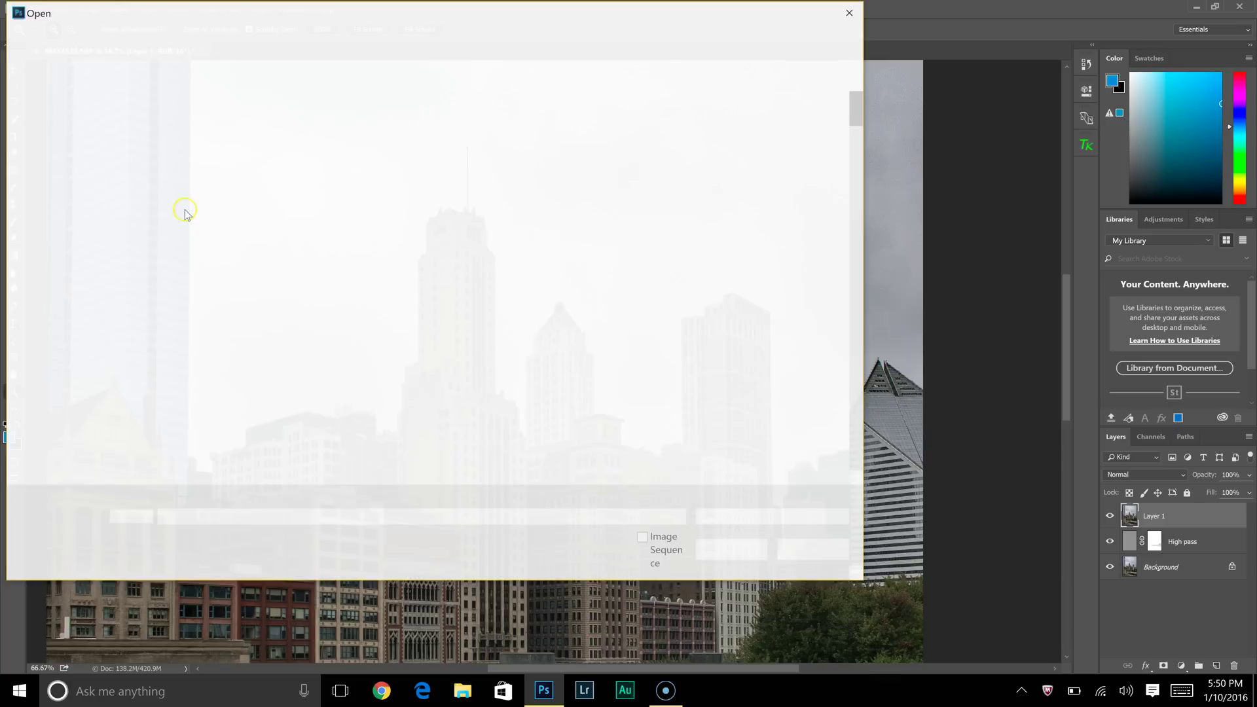
pyautogui.scroll(-3, 244, 317)
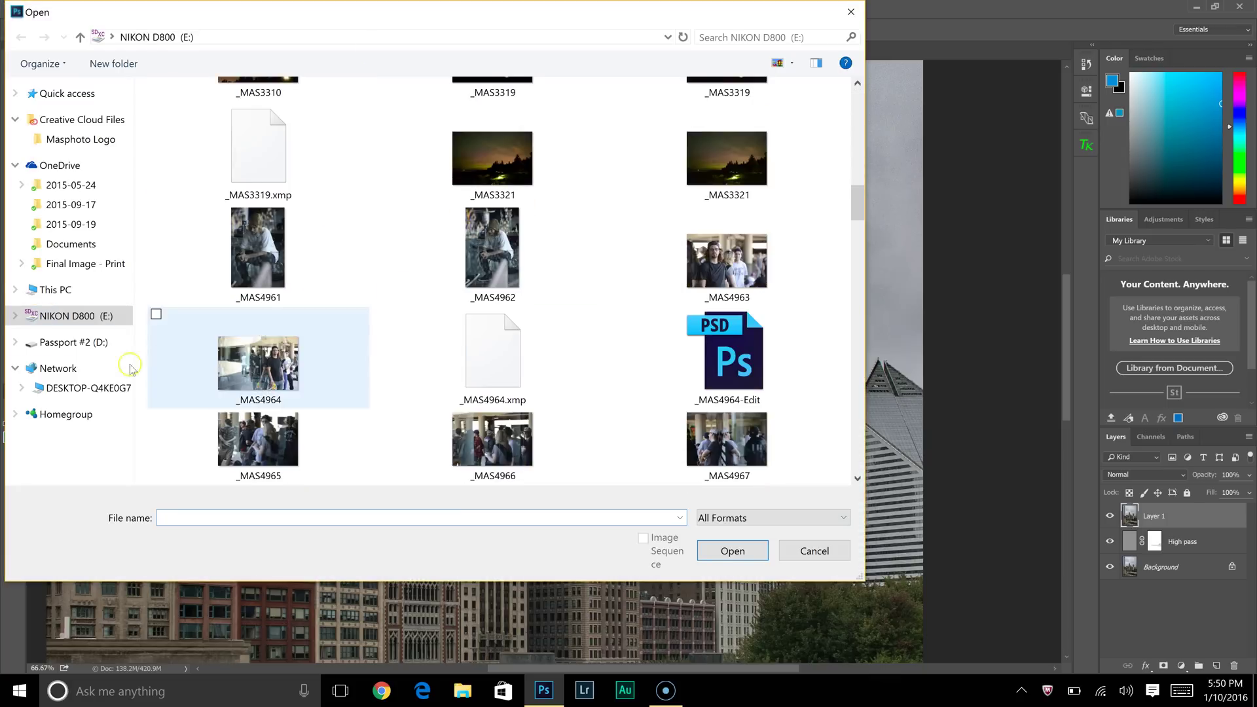
pyautogui.scroll(6, 229, 282)
pyautogui.scroll(-6, 284, 258)
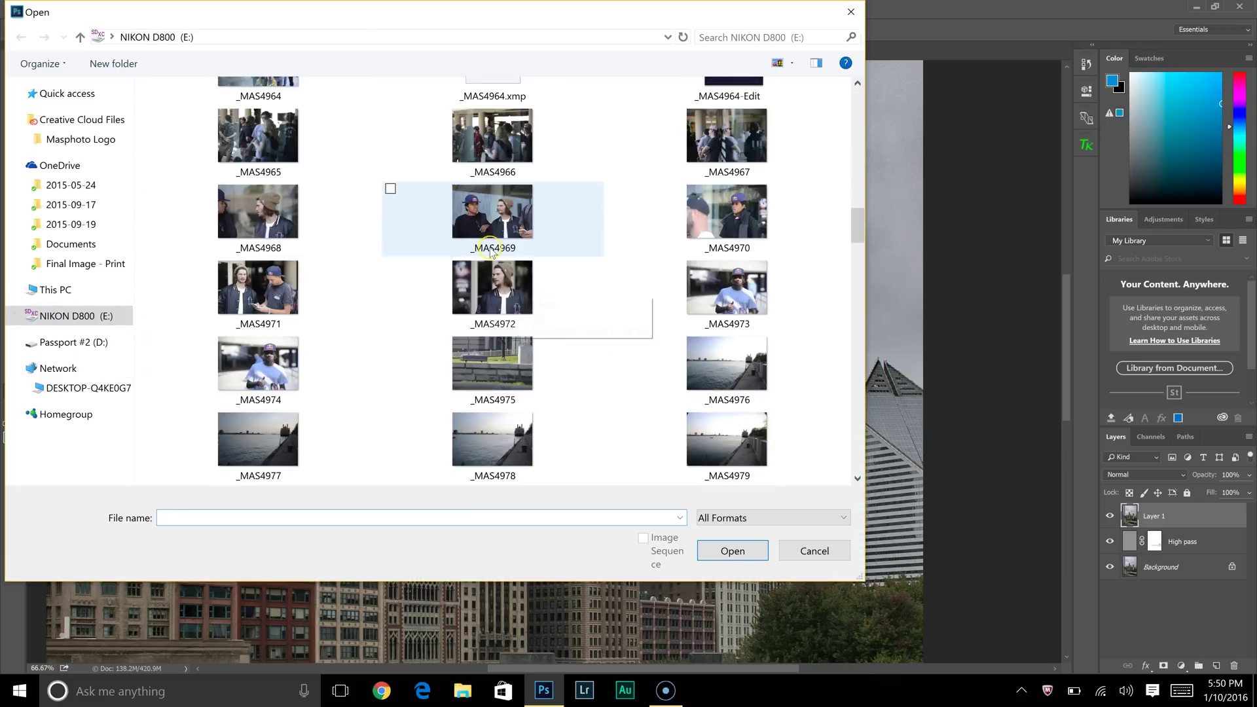
pyautogui.click(521, 281)
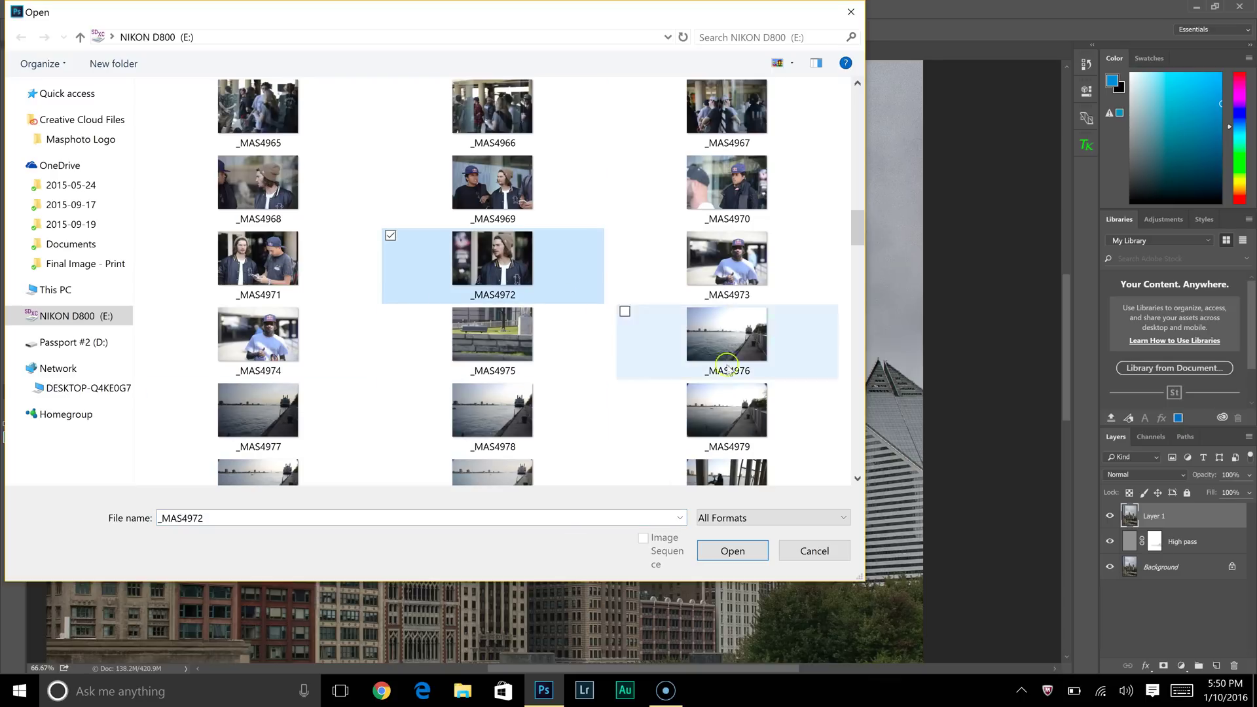
pyautogui.click(734, 552)
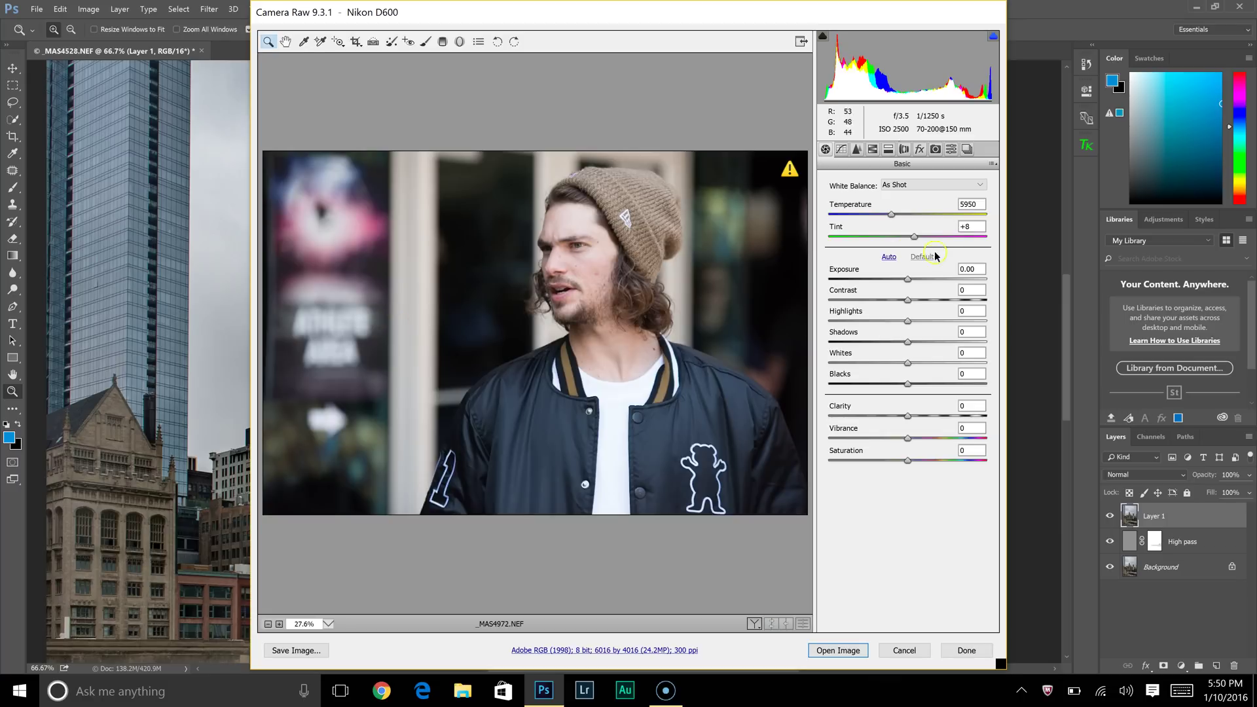
# - Cool the portrait's white balance by setting the temperature to 5500
pyautogui.click(933, 185)
pyautogui.click(904, 201)
pyautogui.click(891, 189)
pyautogui.click(896, 195)
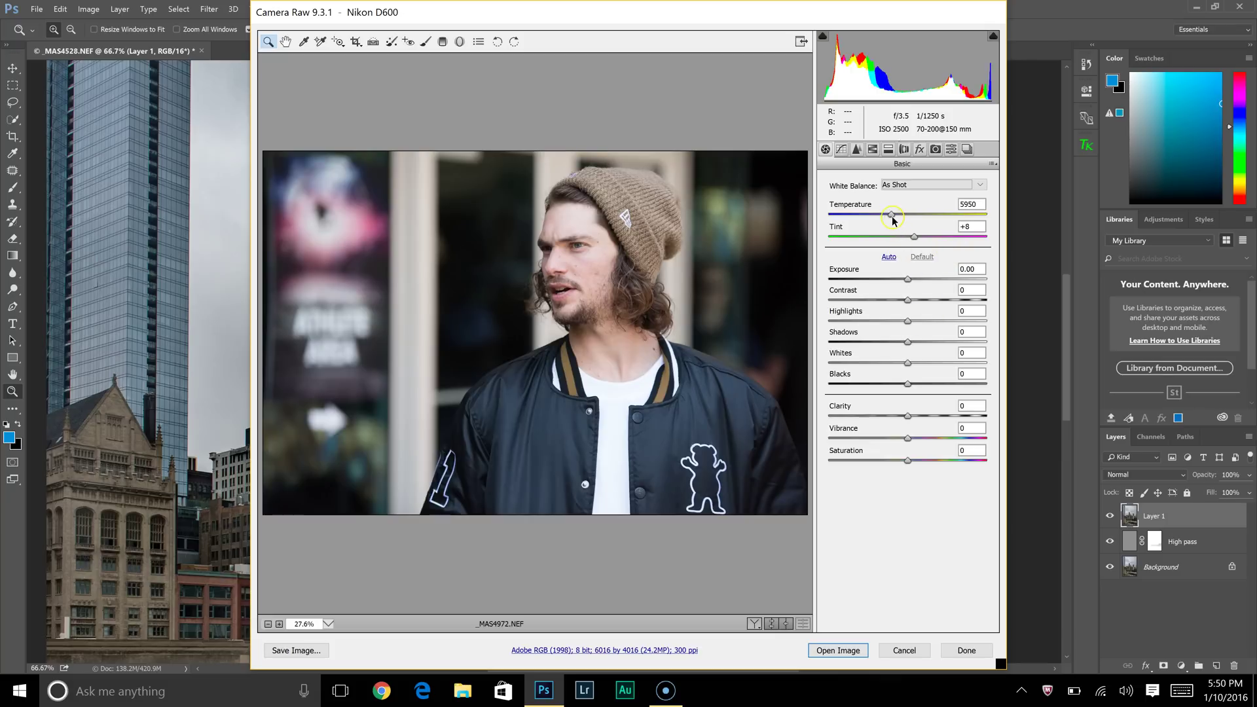
pyautogui.moveTo(892, 219); pyautogui.dragTo(889, 221)
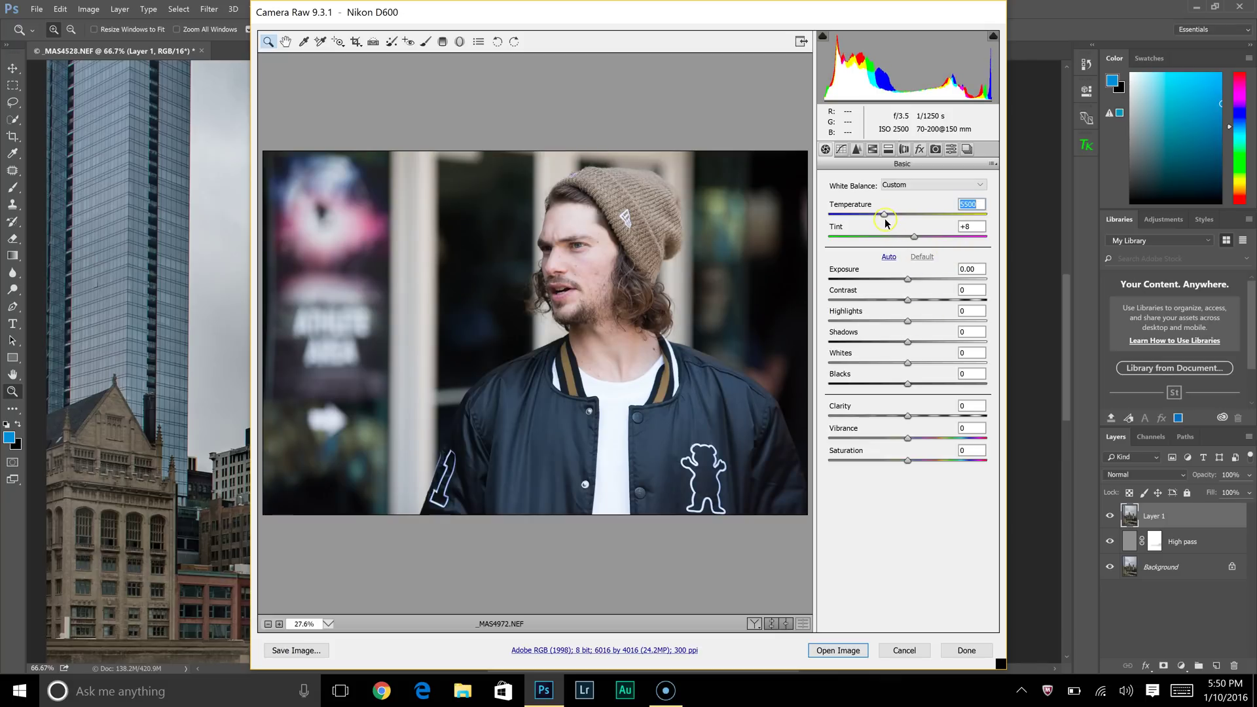
# - Enable lens profile corrections for the portrait and look over the sharpening and effects settings
pyautogui.click(905, 151)
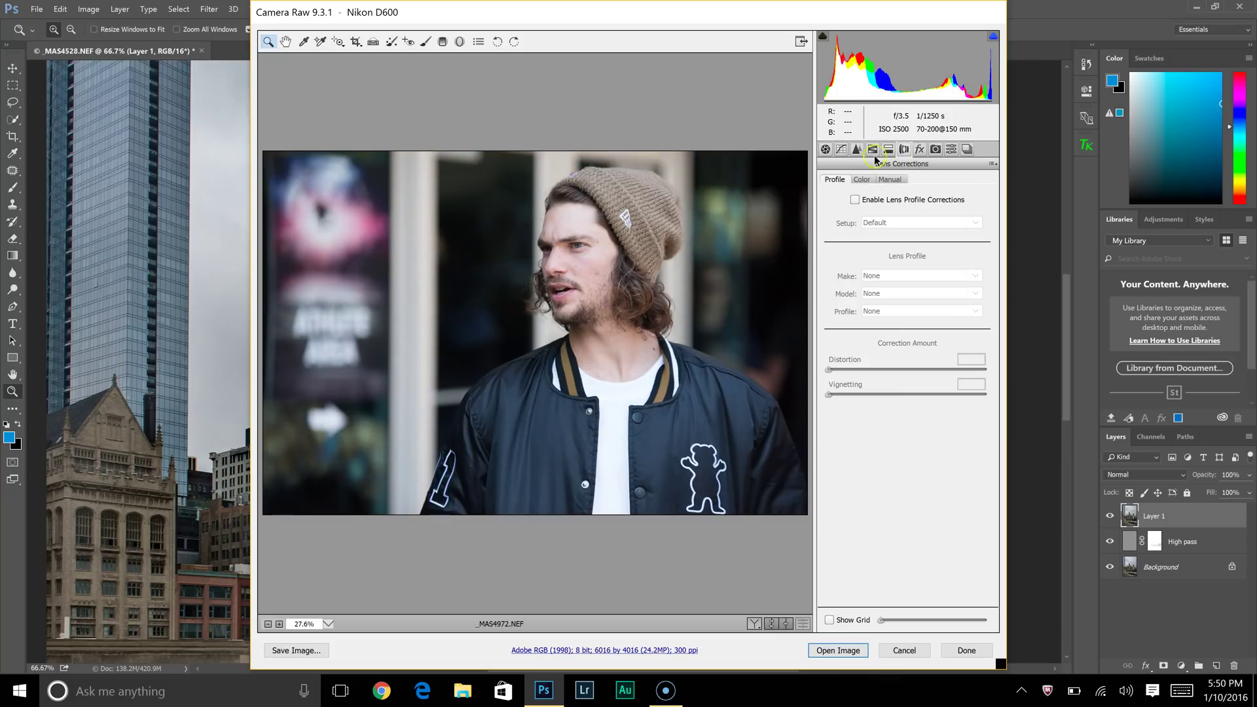
pyautogui.click(856, 200)
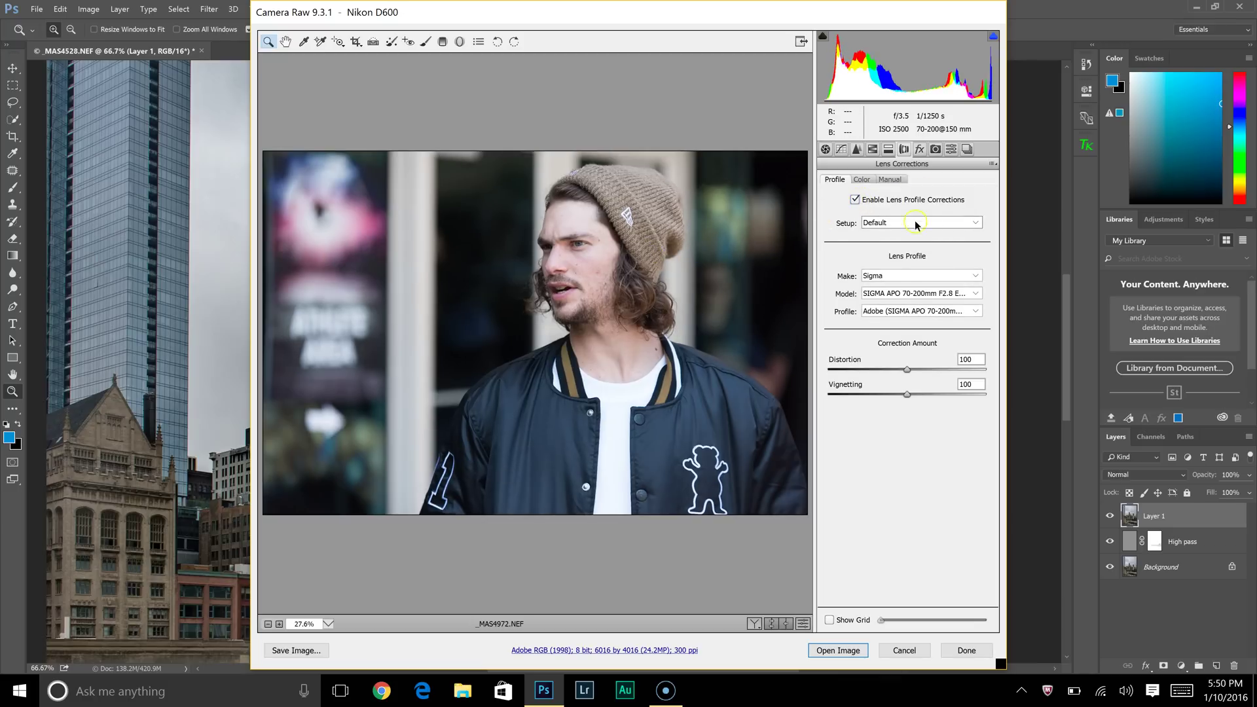
pyautogui.click(859, 151)
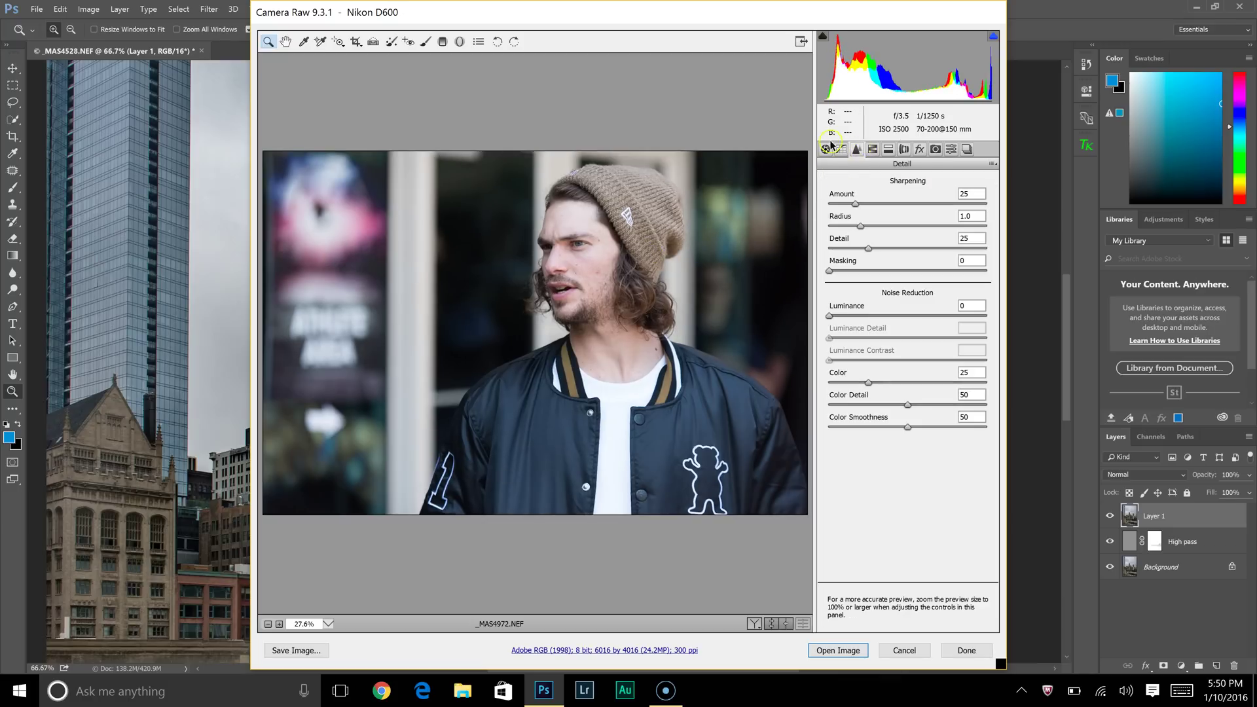
pyautogui.click(904, 150)
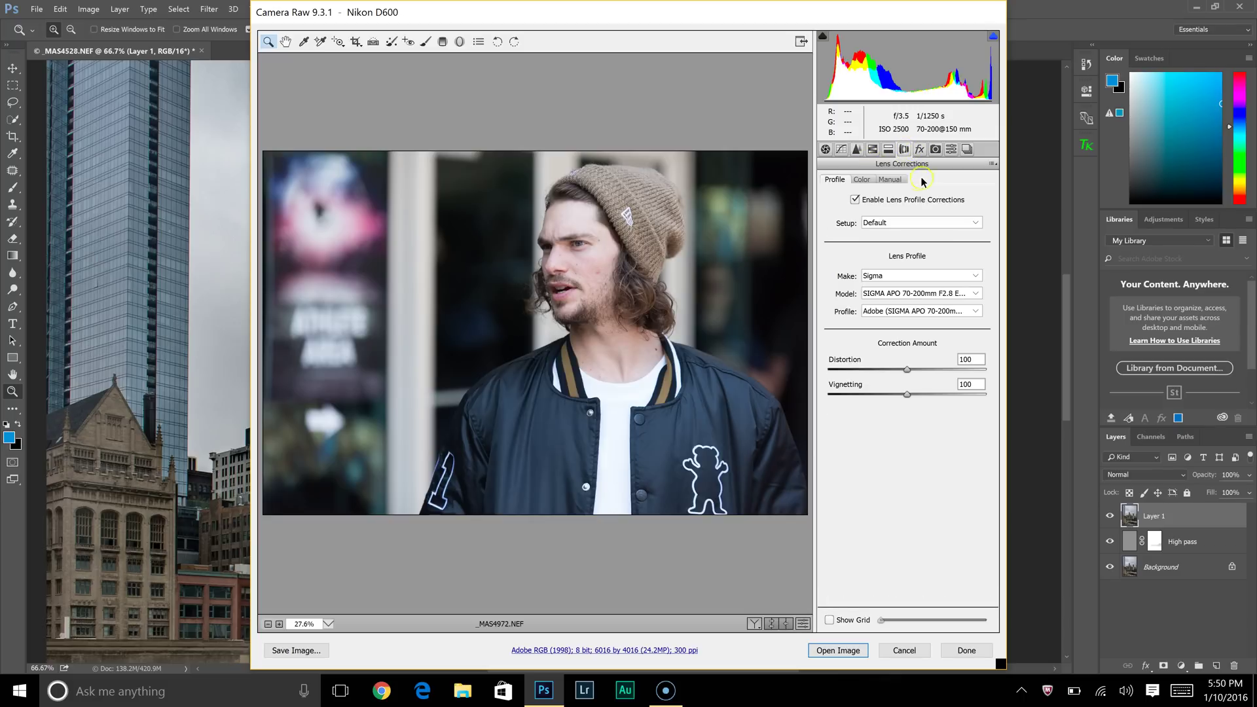
pyautogui.click(919, 151)
# - Adjust the portrait's basic tones to Exposure +0.40, Highlights -21, Shadows +15 and Blacks +8
pyautogui.click(826, 149)
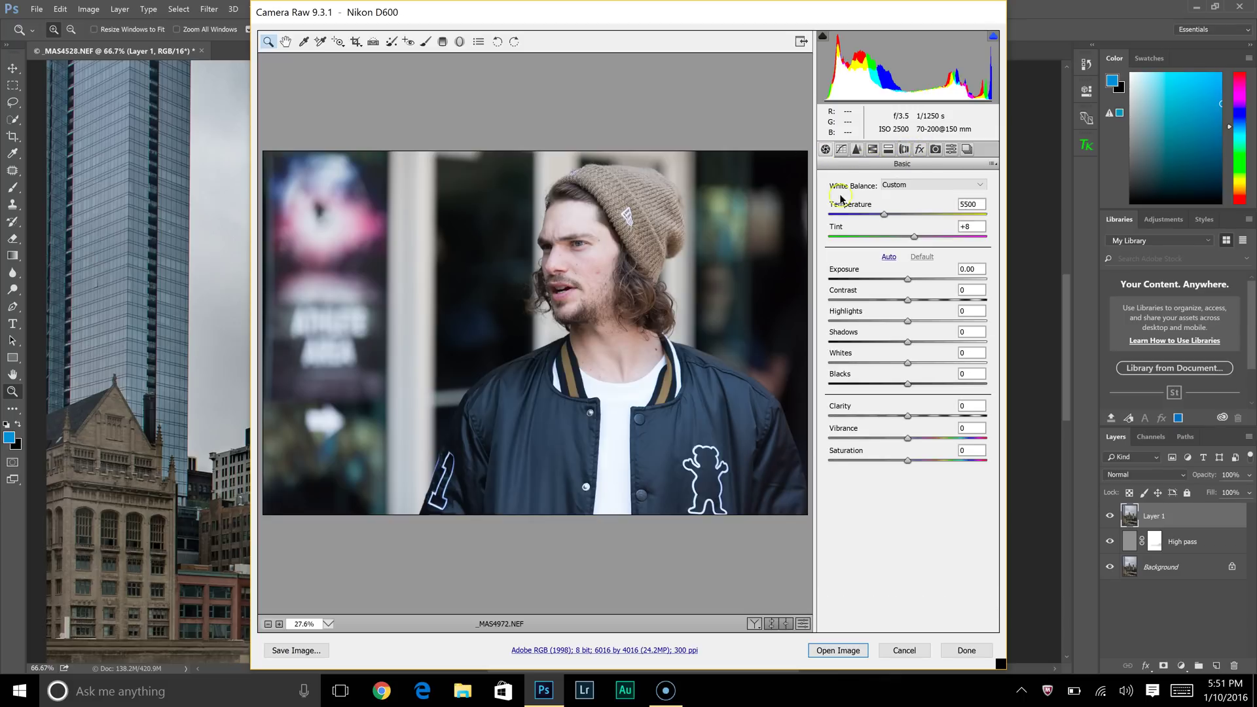
pyautogui.click(917, 341)
pyautogui.click(914, 280)
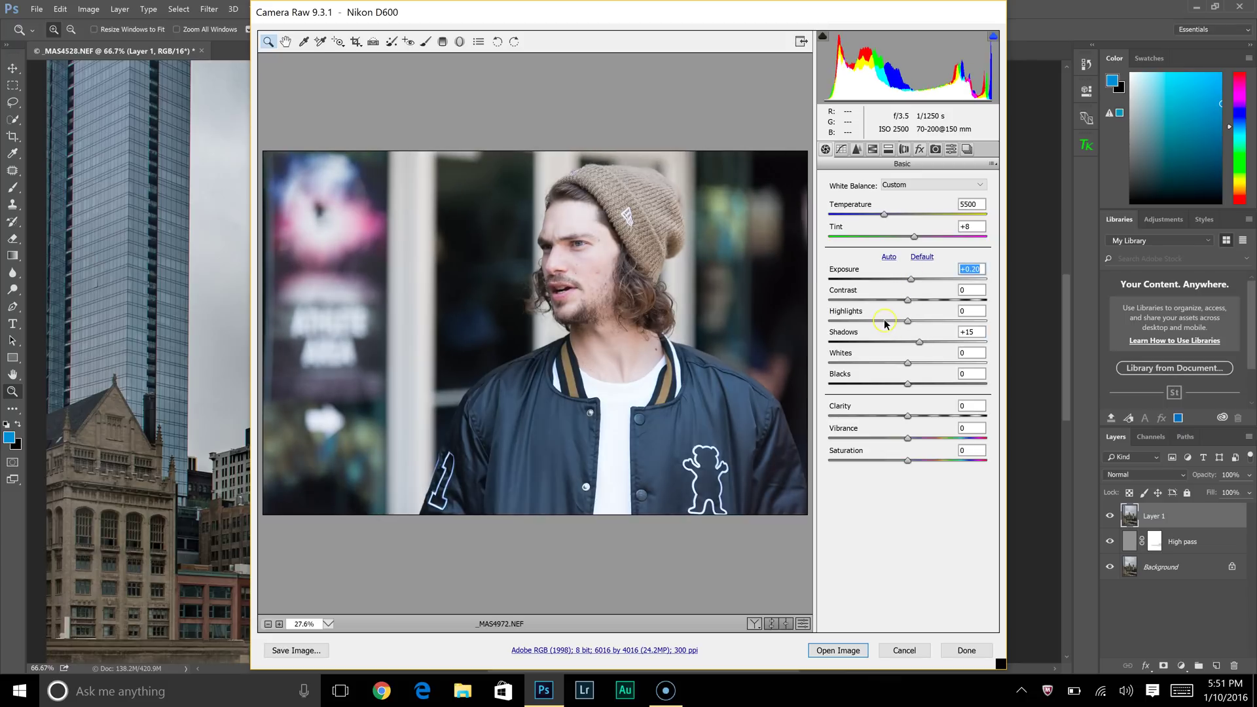
pyautogui.click(886, 321)
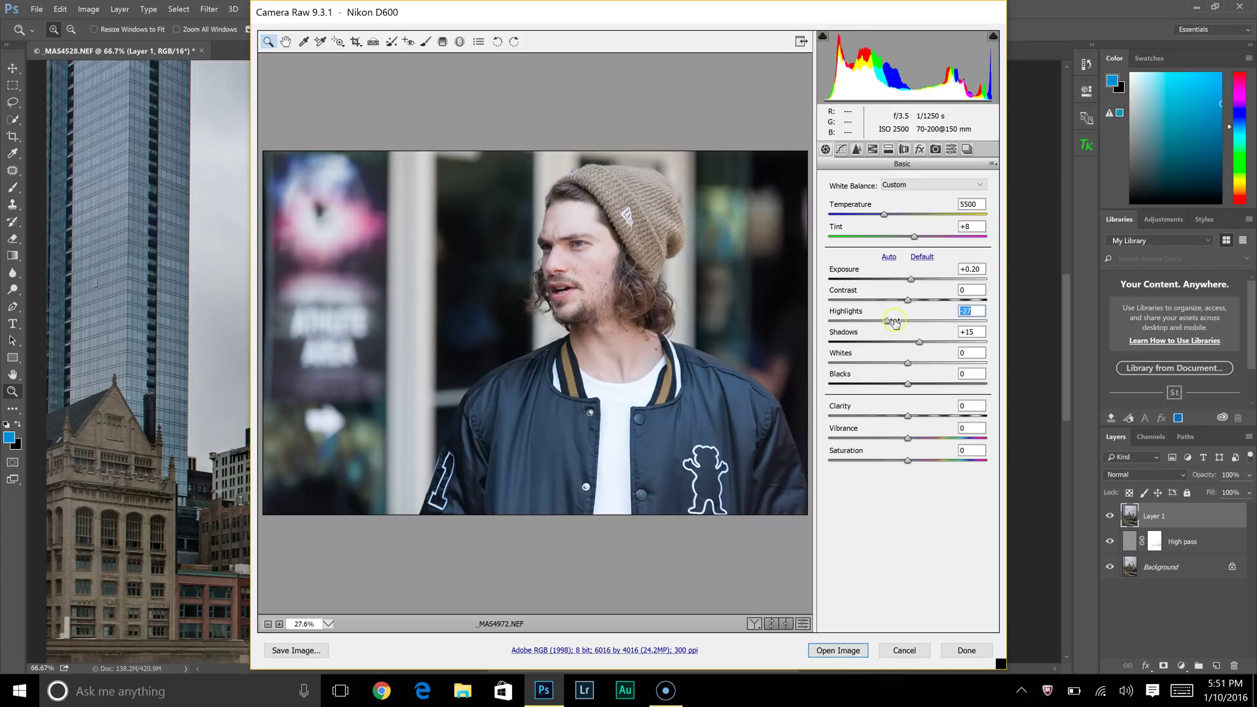
pyautogui.moveTo(909, 282); pyautogui.dragTo(913, 283)
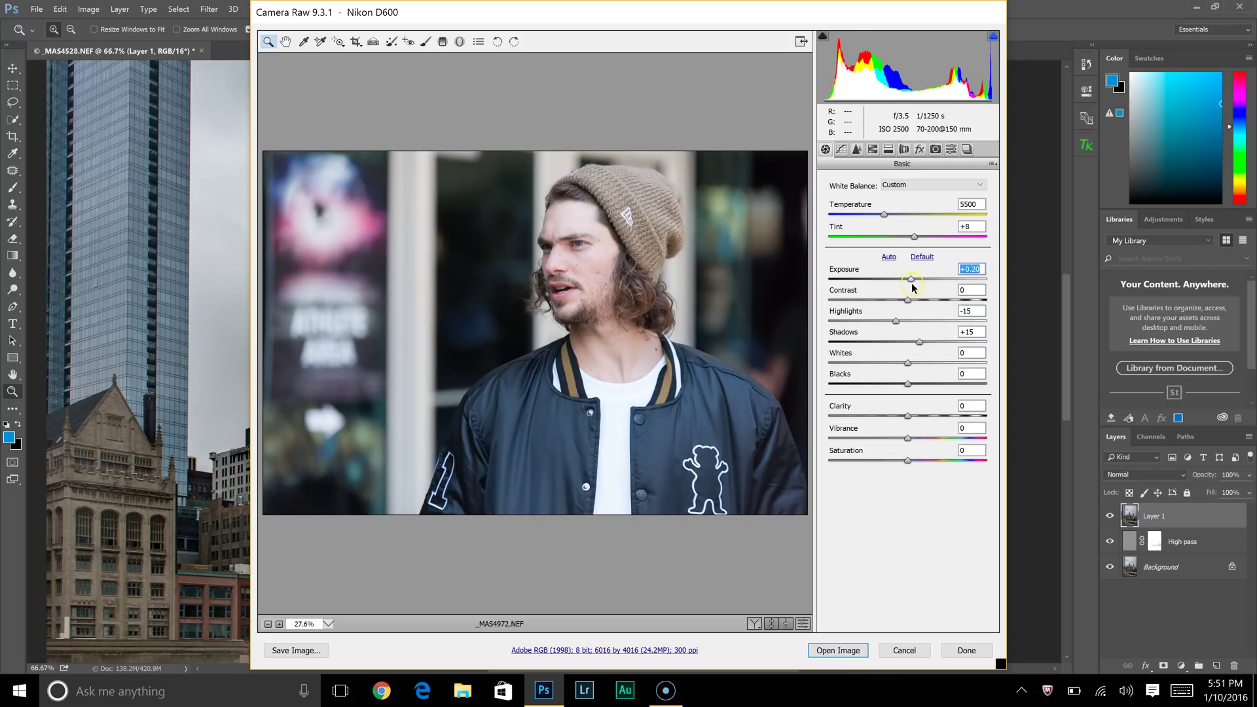
pyautogui.click(891, 320)
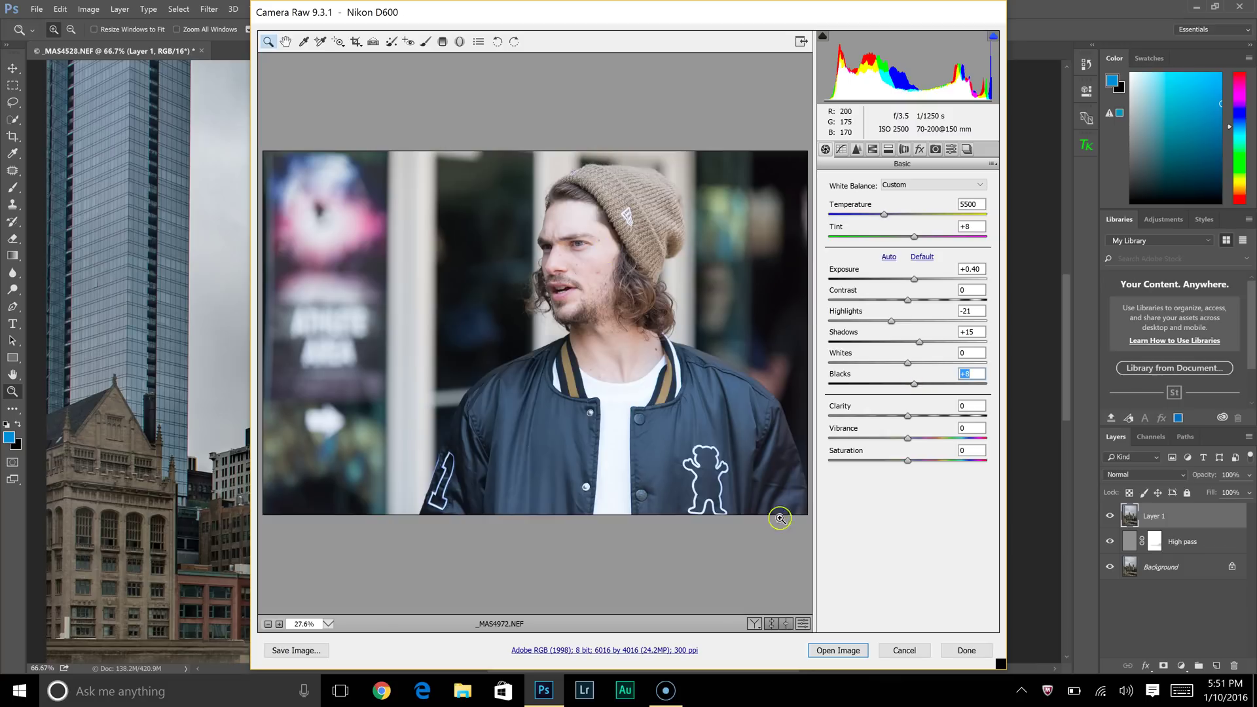
# - Open the adjusted portrait from Camera Raw for editing, duplicate its background layer and rename the copy Highpass
pyautogui.click(838, 650)
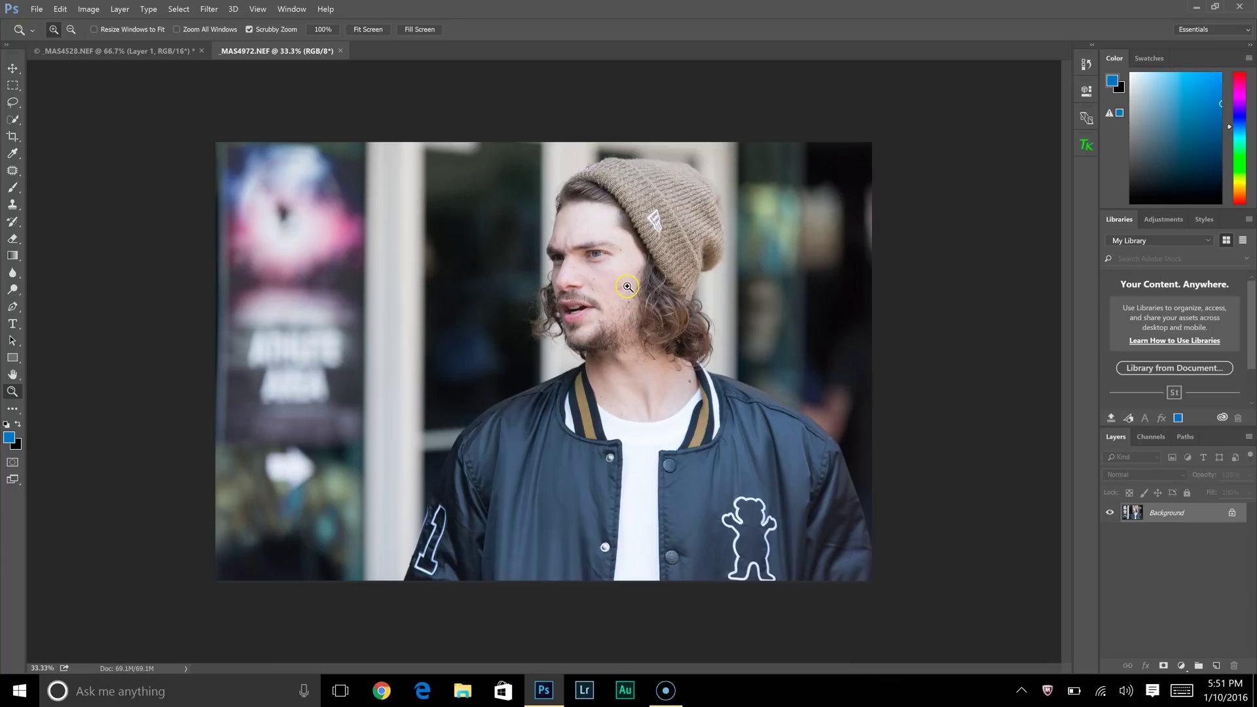
pyautogui.click(628, 287)
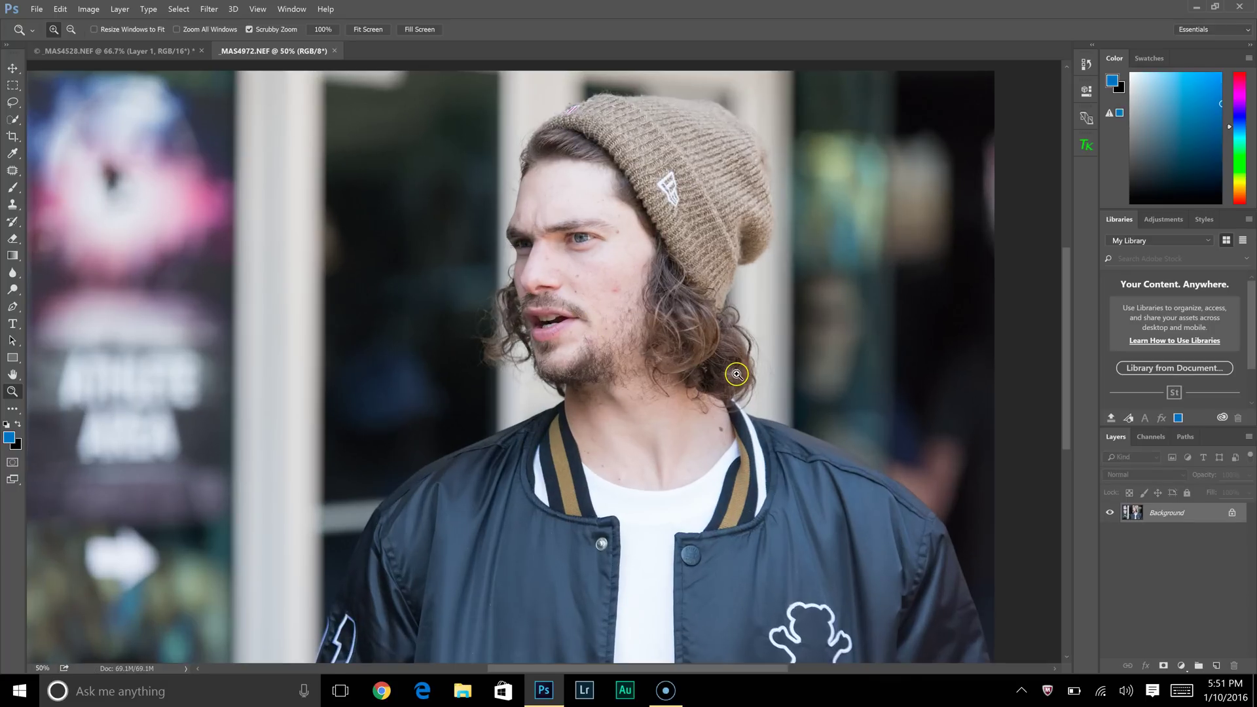
pyautogui.hotkey('ctrl', 'j')
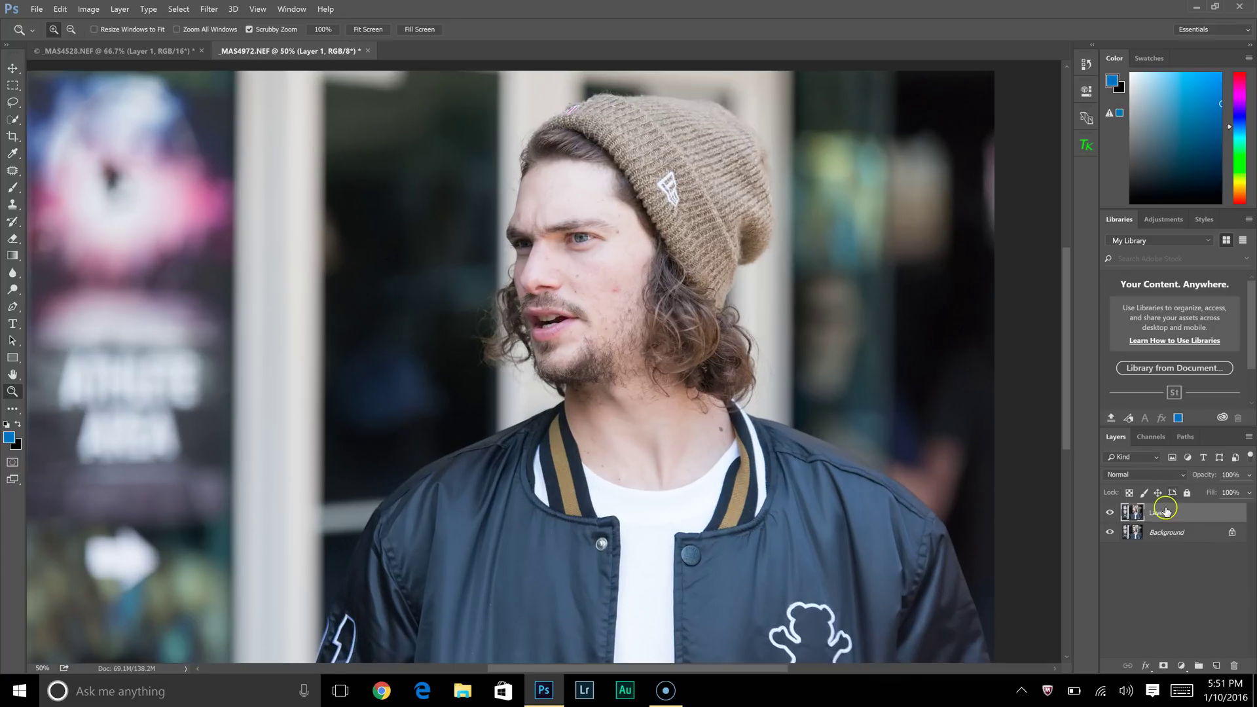
pyautogui.doubleClick(1161, 513)
pyautogui.write('Highpass')
pyautogui.press('Return')
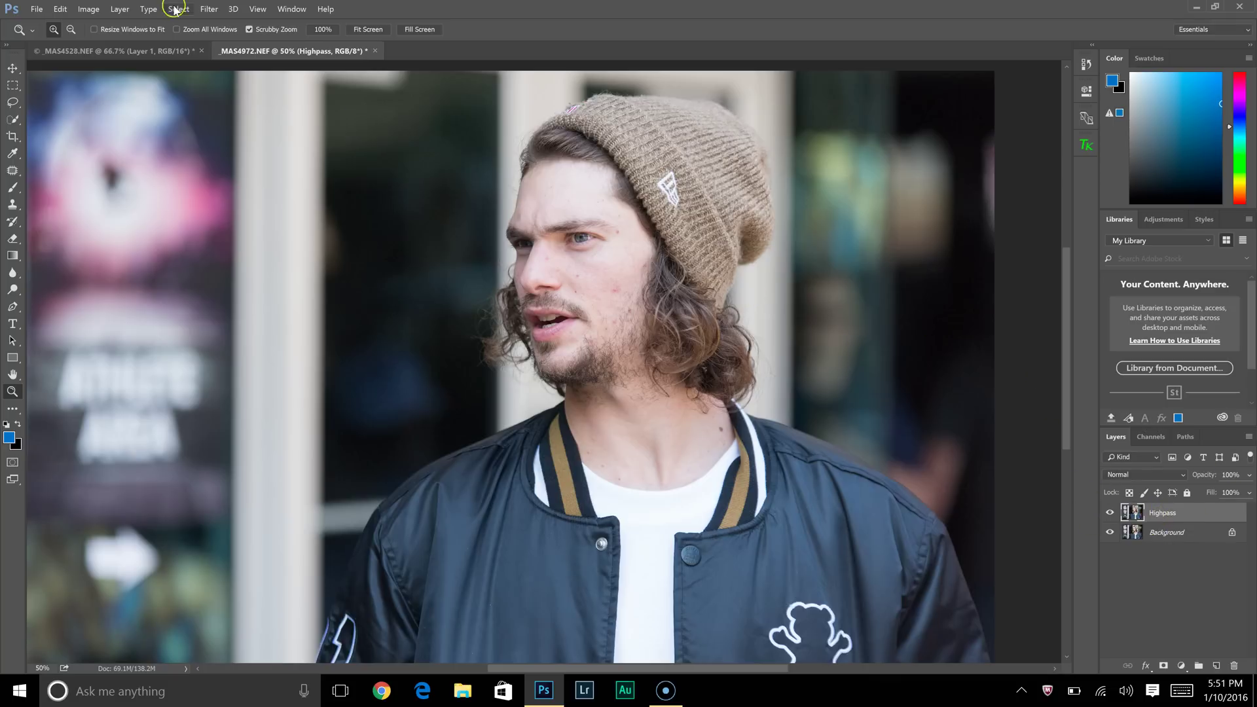
# - Apply a High Pass filter with a 3.5-pixel radius to the Highpass layer and set its blend mode to Soft Light
pyautogui.click(209, 8)
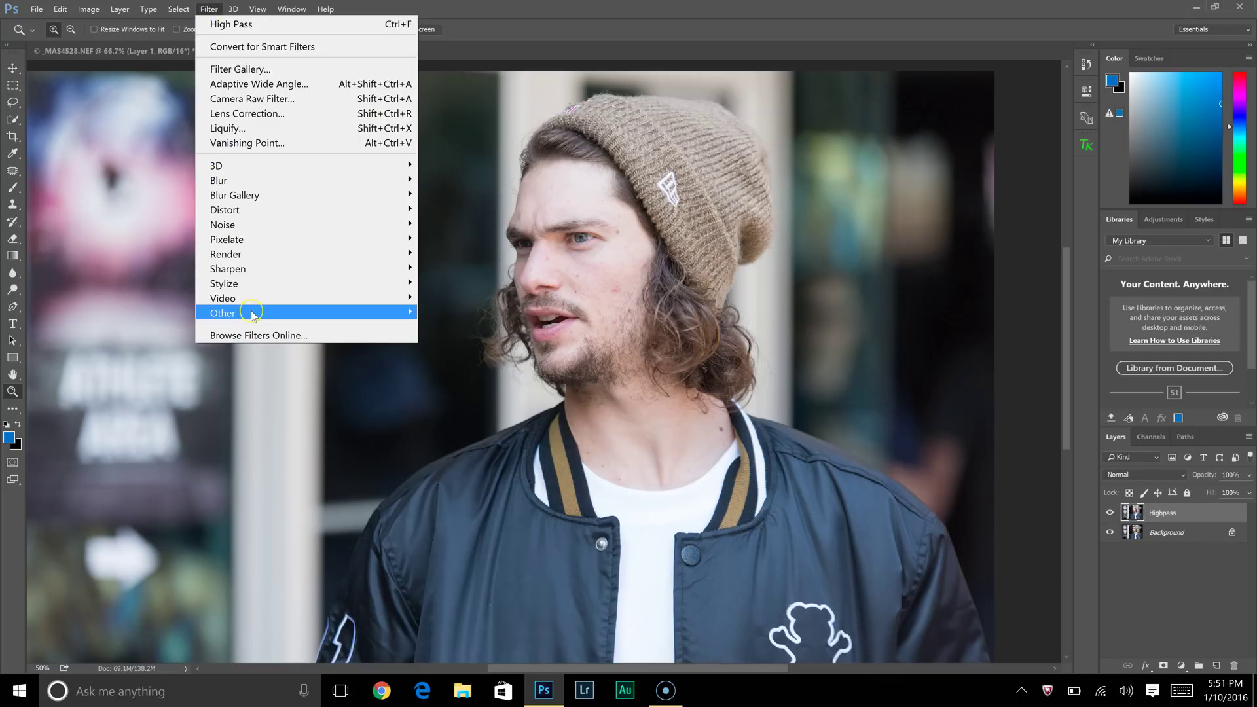
pyautogui.moveTo(253, 316)
pyautogui.click(158, 328)
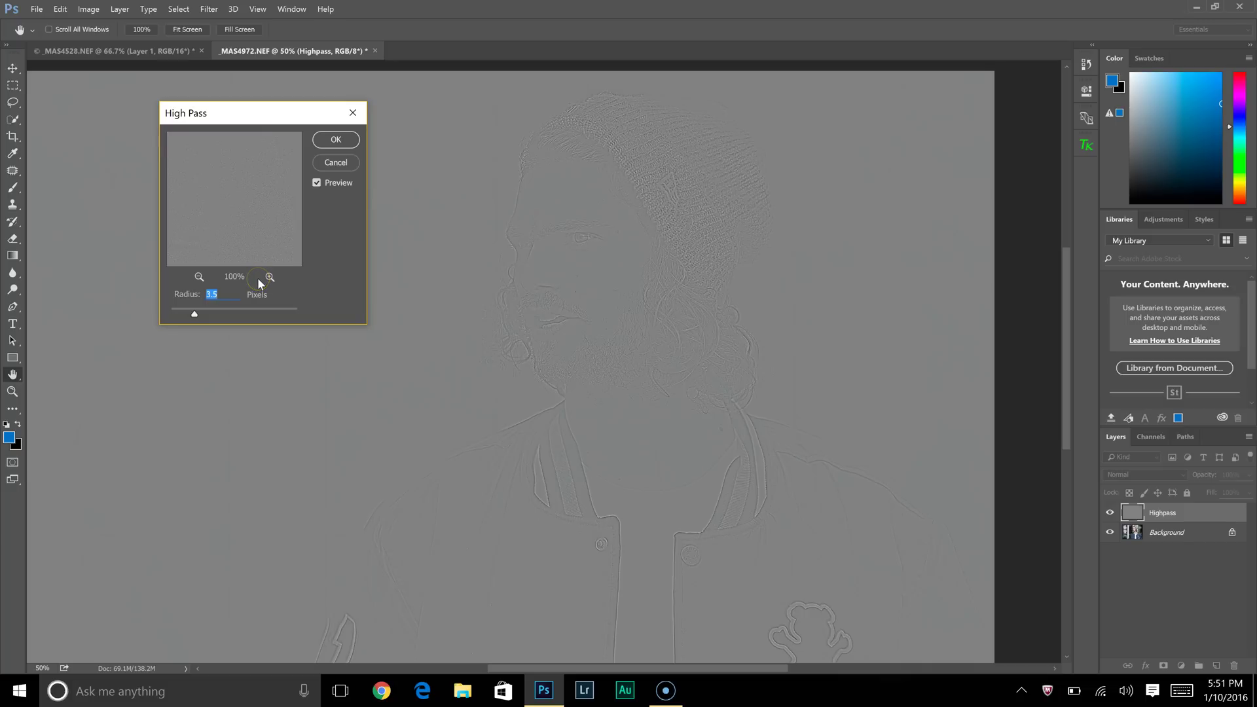
pyautogui.click(336, 139)
pyautogui.press('z')
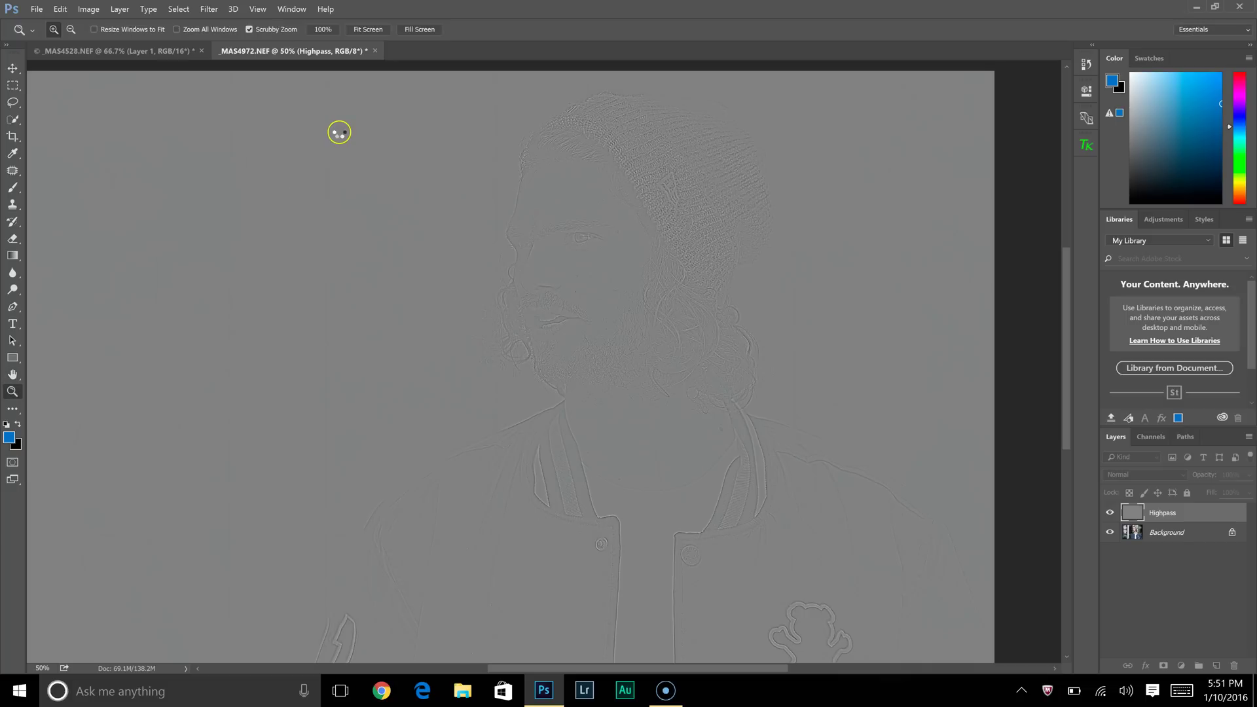
pyautogui.click(1123, 469)
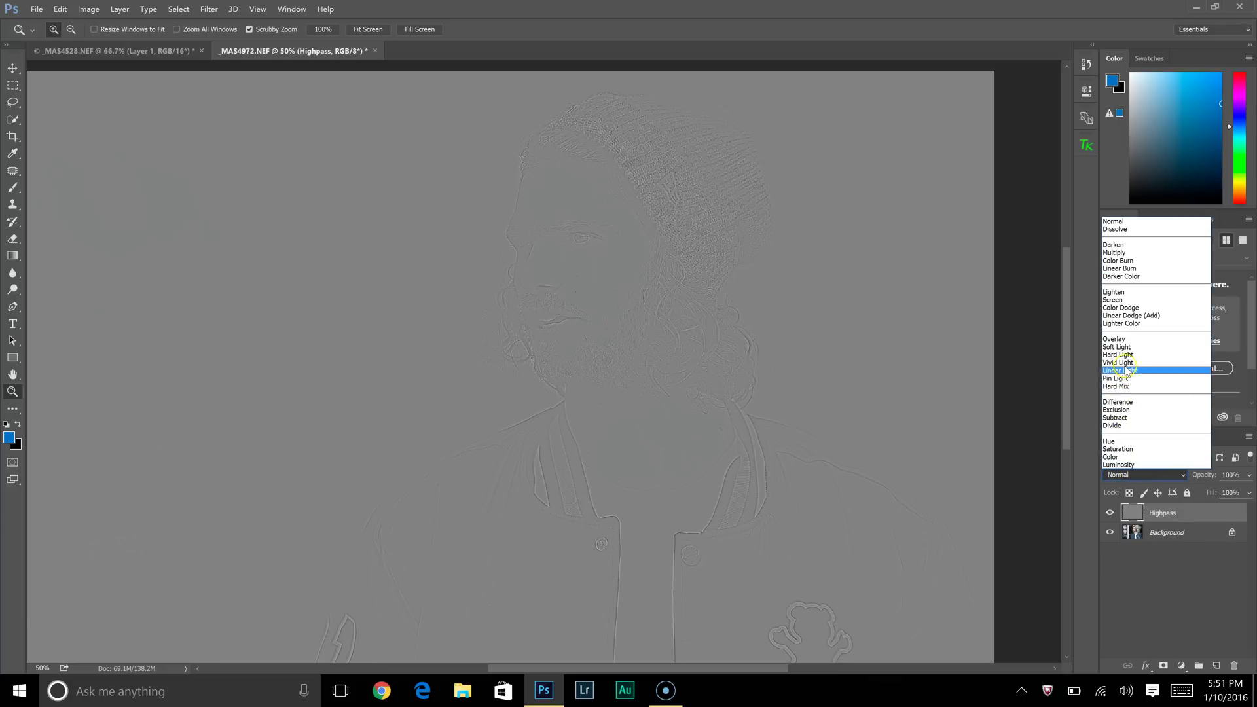
pyautogui.click(1120, 347)
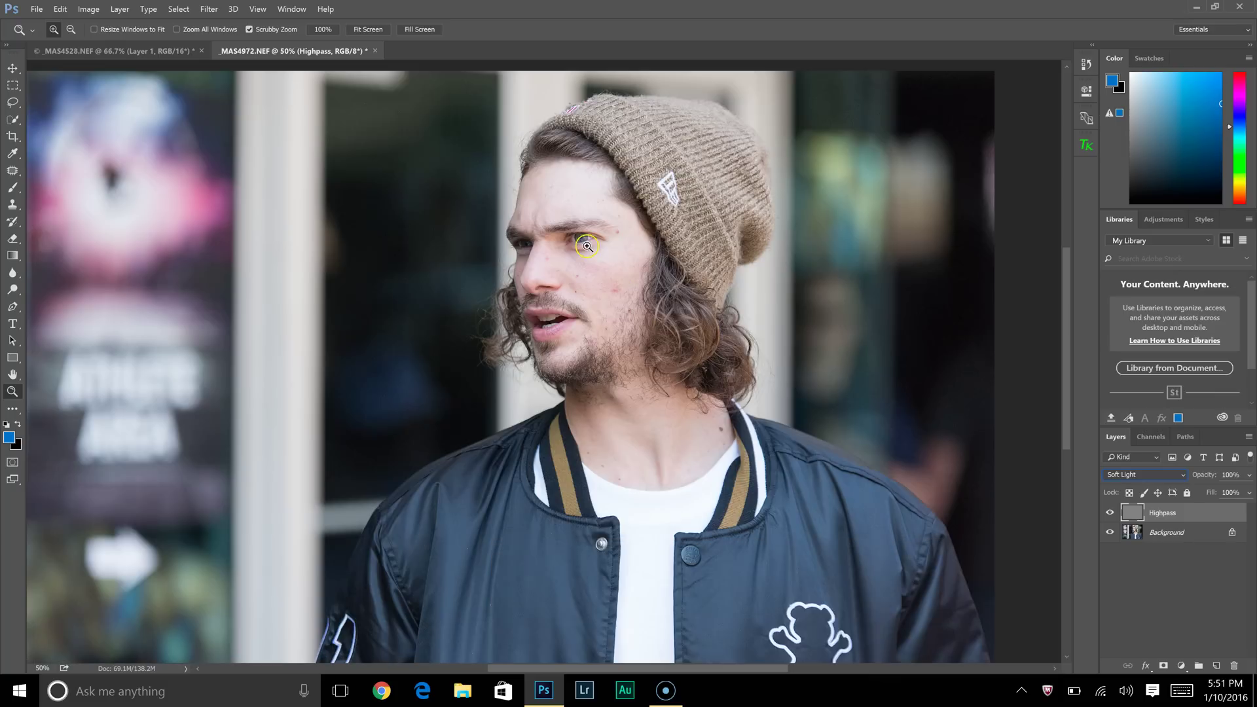
# - Examine the face up close with the Highpass layer shown and hidden to compare skin and eye detail
pyautogui.moveTo(588, 246); pyautogui.dragTo(978, 452)
pyautogui.keyDown('alt'); pyautogui.click(622, 327); pyautogui.keyUp('alt')
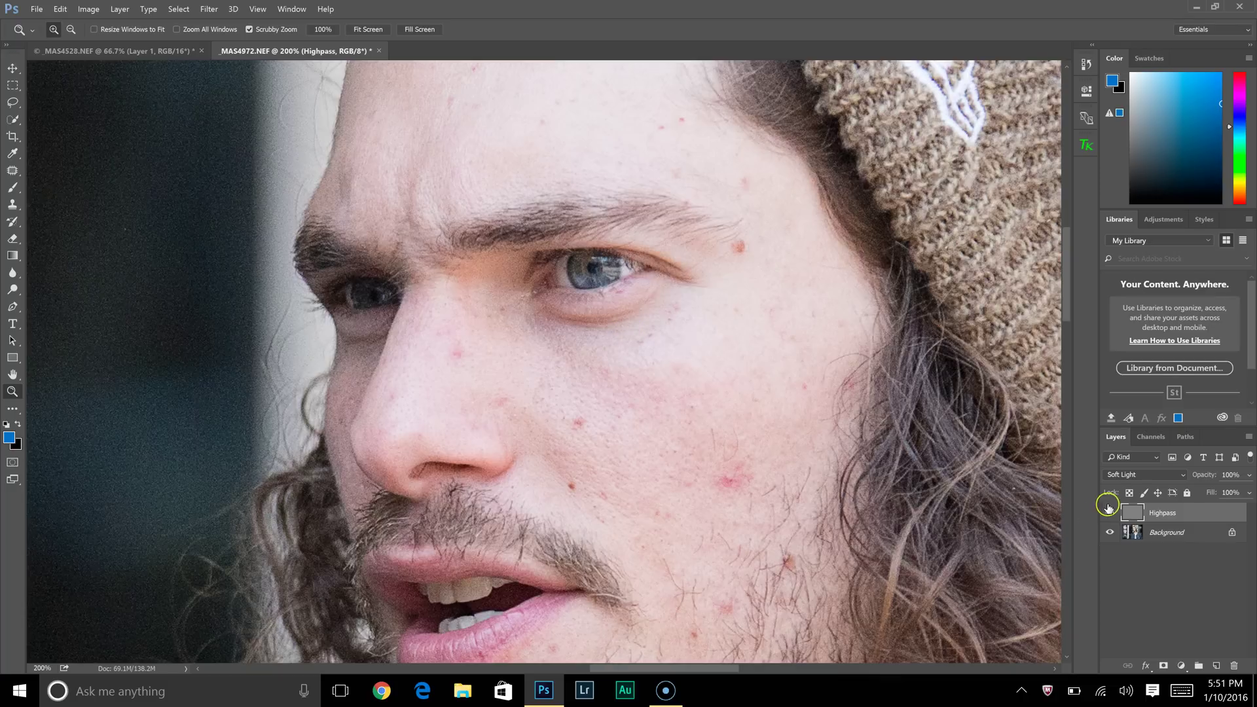
pyautogui.click(1109, 514)
pyautogui.click(1110, 516)
pyautogui.click(1110, 514)
pyautogui.click(1110, 515)
pyautogui.click(1110, 515)
pyautogui.keyDown('alt'); pyautogui.click(594, 348); pyautogui.keyUp('alt')
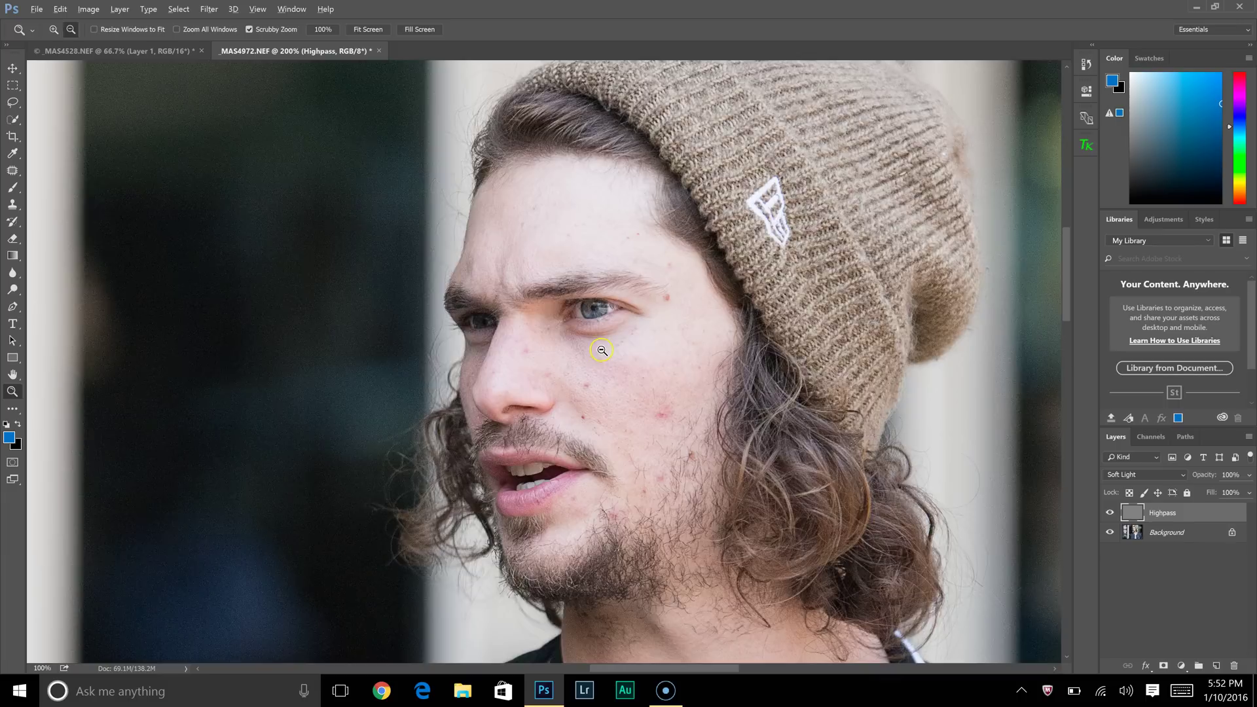
pyautogui.keyDown('alt'); pyautogui.click(602, 350); pyautogui.keyUp('alt')
pyautogui.moveTo(614, 358); pyautogui.dragTo(1076, 509)
pyautogui.scroll(-2, 805, 380)
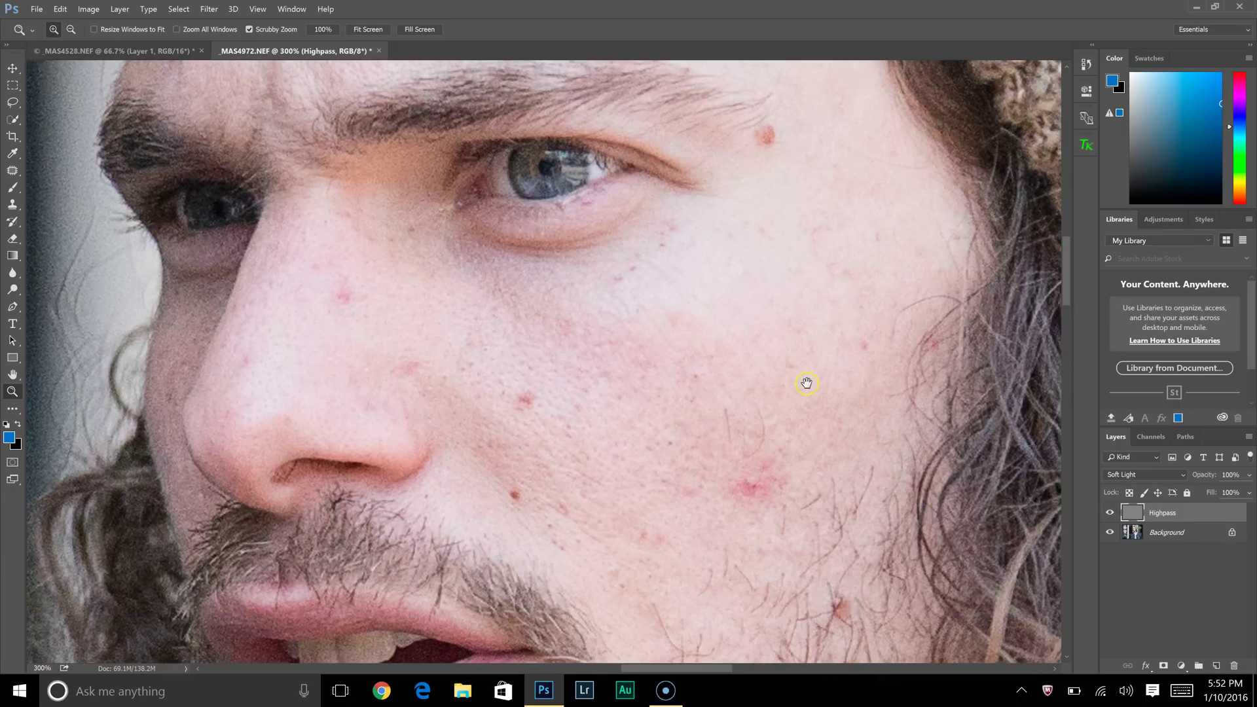
pyautogui.click(1110, 513)
pyautogui.click(1110, 514)
pyautogui.keyDown('alt'); pyautogui.click(634, 418); pyautogui.keyUp('alt')
pyautogui.keyDown('alt'); pyautogui.click(633, 417); pyautogui.keyUp('alt')
# - Add a layer mask filled with black to the Highpass layer and set the Brush opacity to 75%
pyautogui.click(1164, 666)
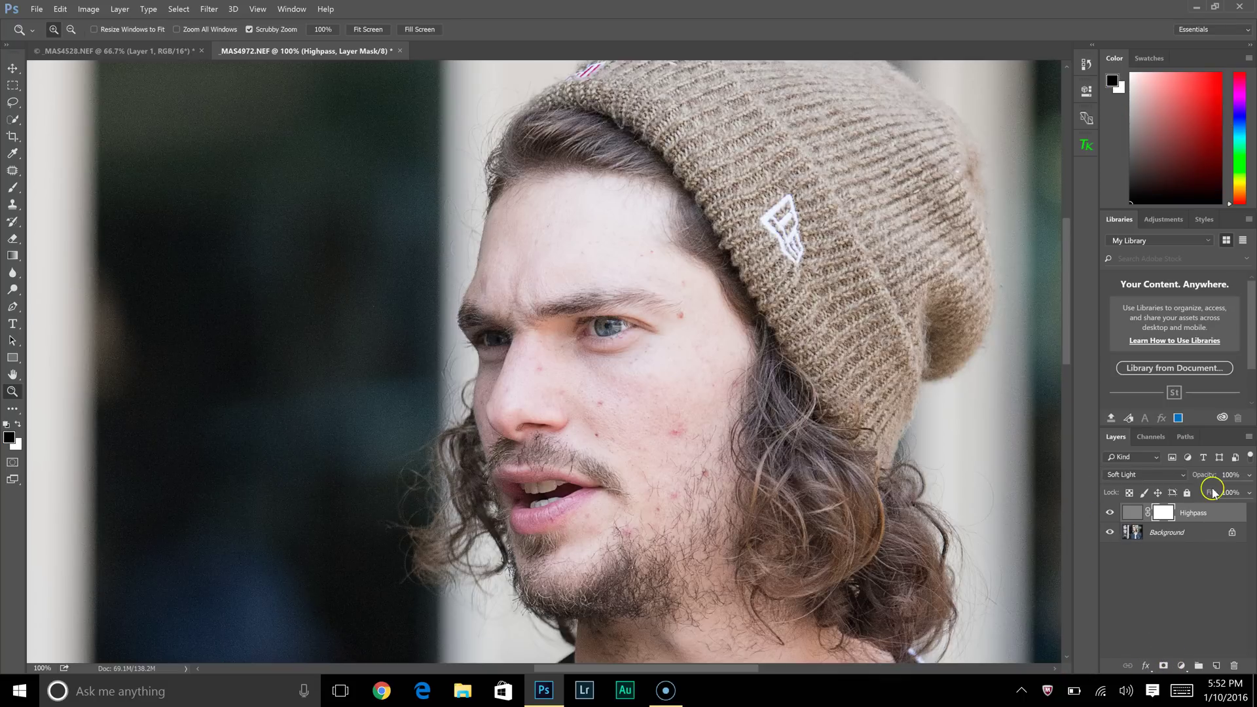
pyautogui.press('b')
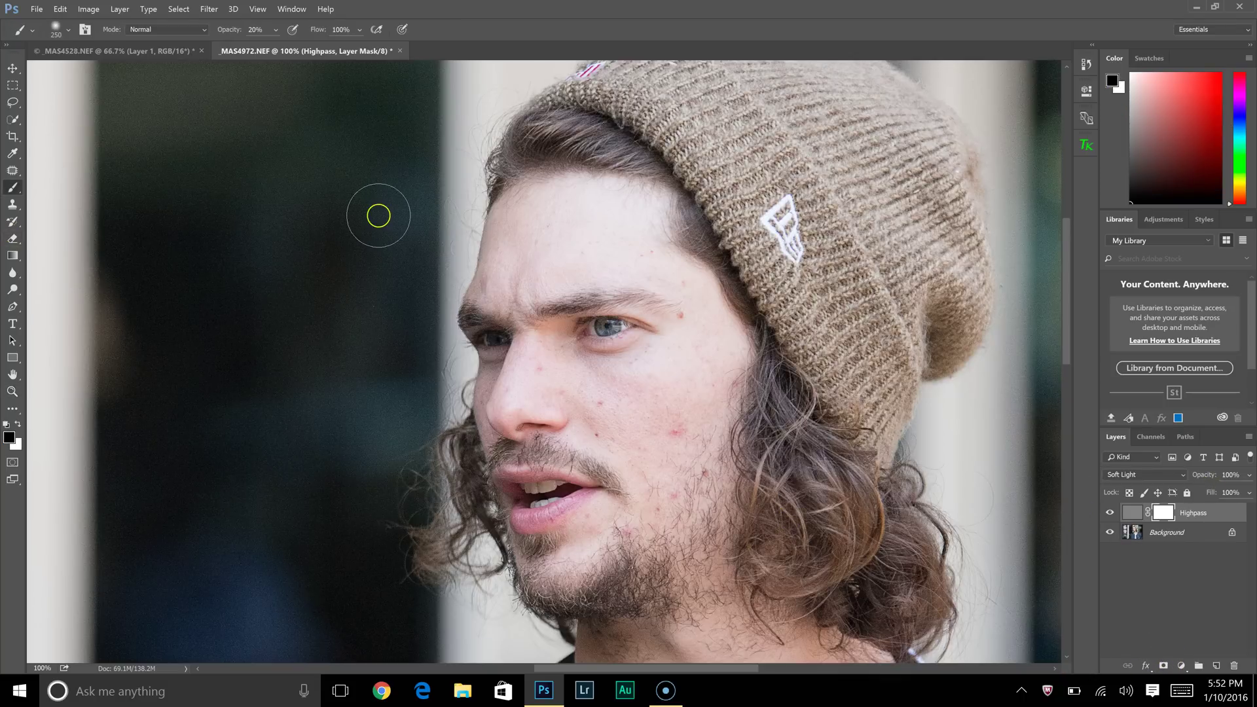
pyautogui.rightClick(484, 332)
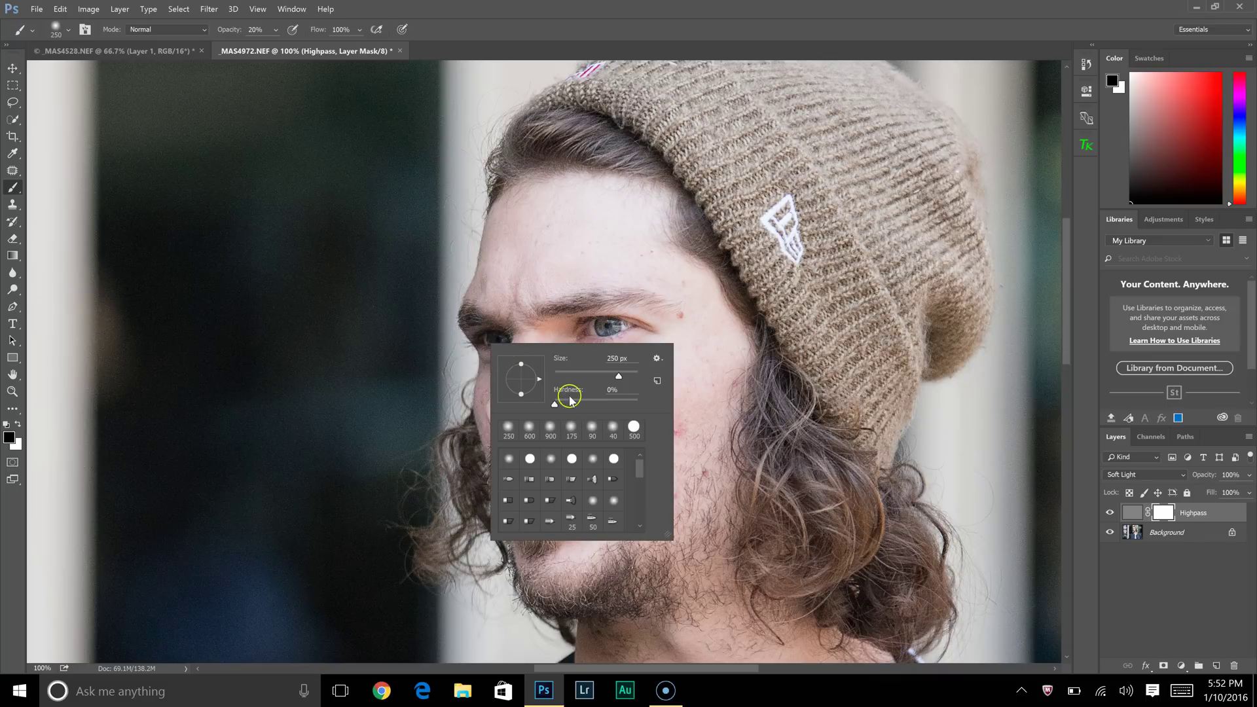
pyautogui.click(258, 32)
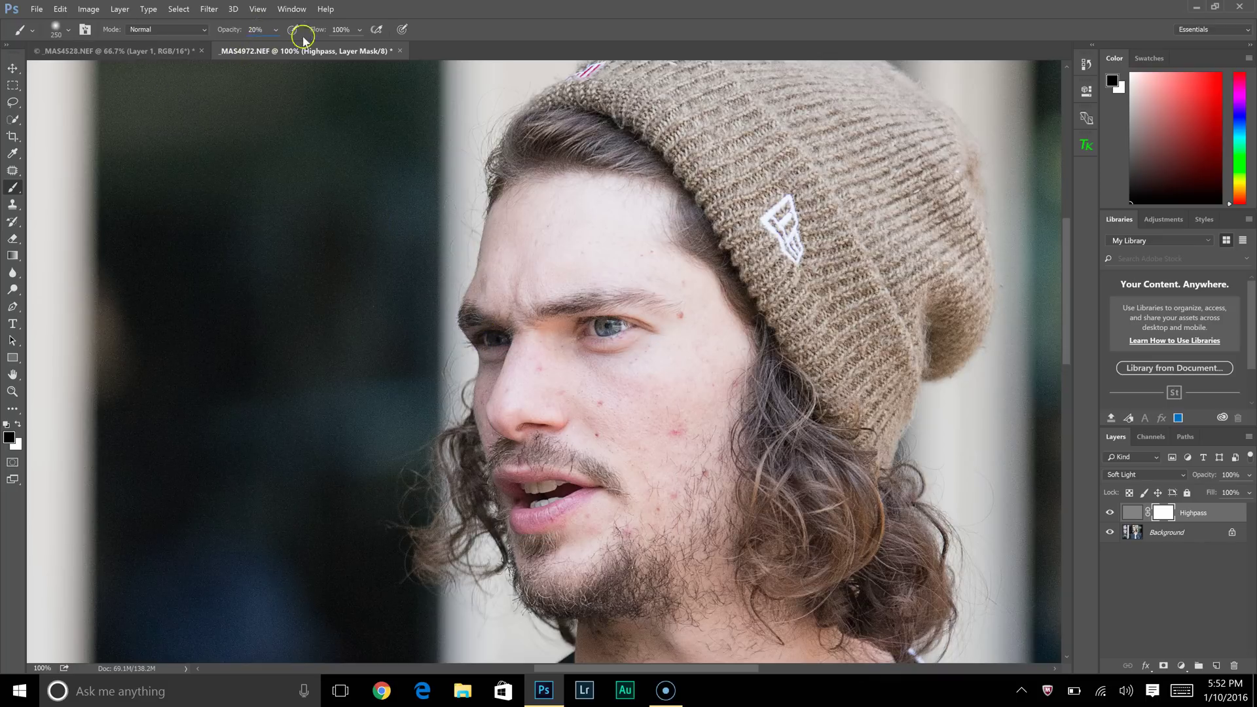
pyautogui.click(276, 29)
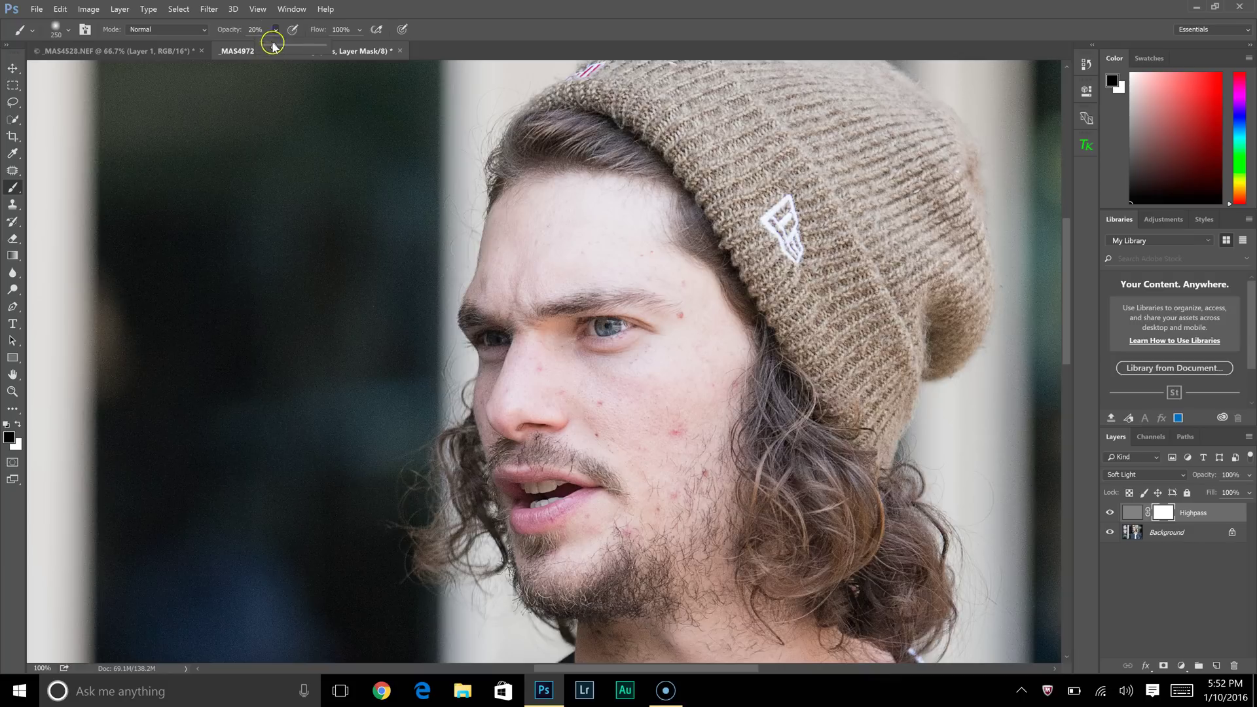
pyautogui.moveTo(275, 43); pyautogui.dragTo(304, 62)
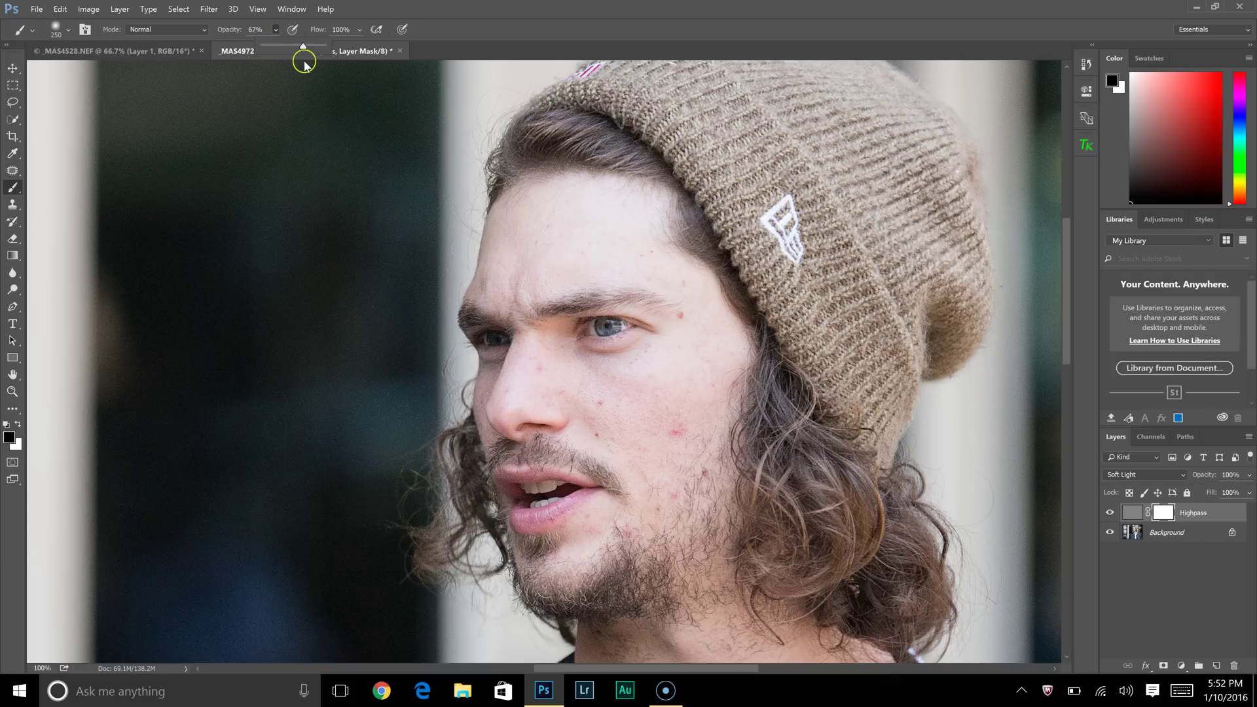
pyautogui.click(259, 30)
pyautogui.click(243, 31)
pyautogui.press('Up')
pyautogui.press('Up')
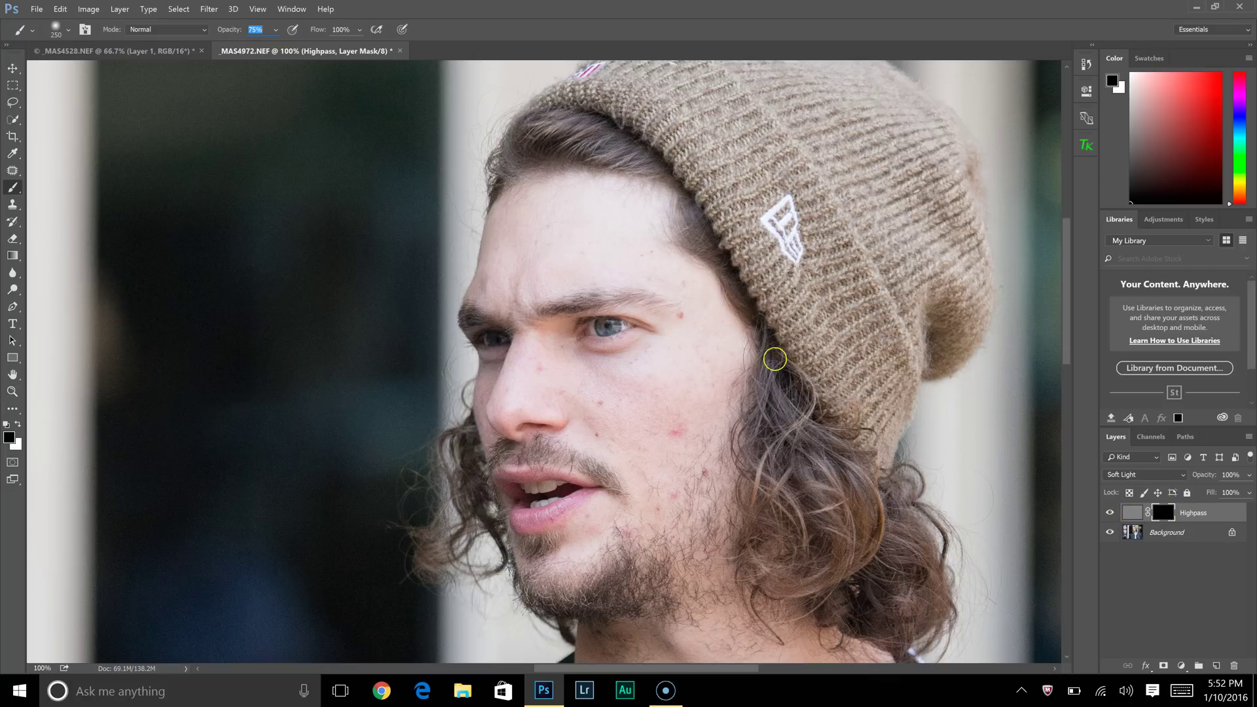
# - Make white the foreground color and reduce the soft brush to a size of 47 px
pyautogui.click(19, 427)
pyautogui.click(68, 29)
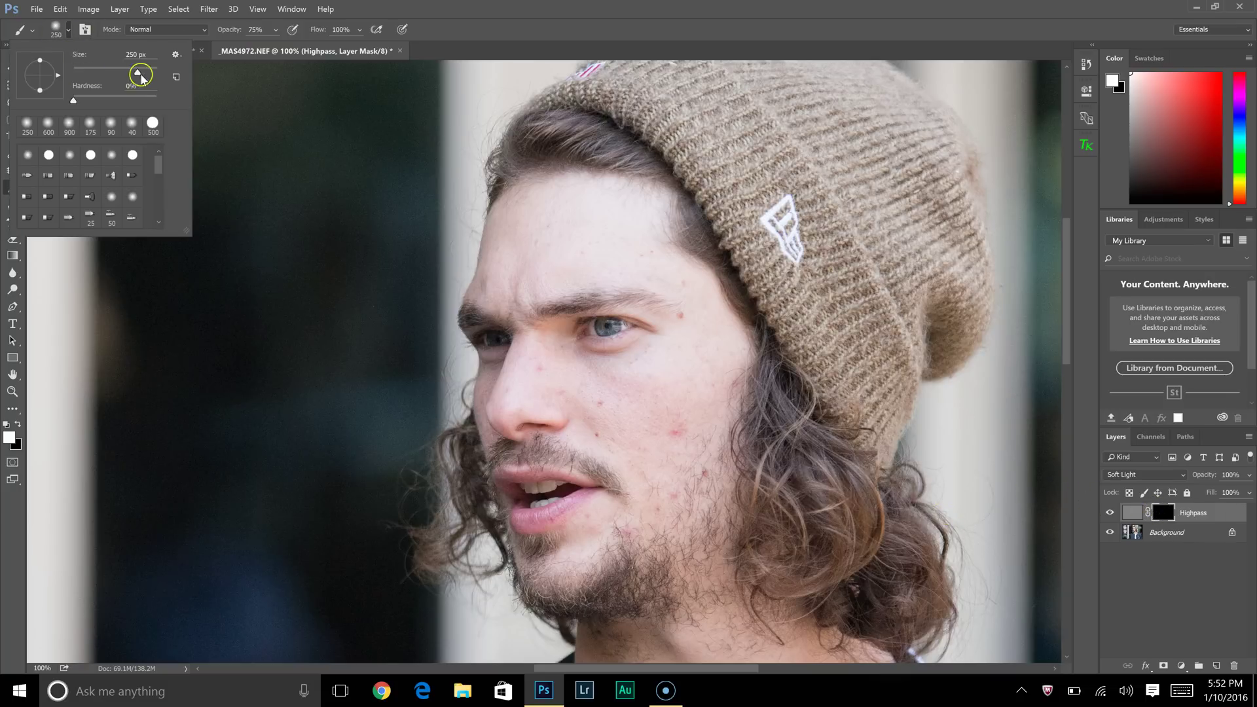
pyautogui.moveTo(134, 72); pyautogui.dragTo(92, 72)
pyautogui.click(614, 333)
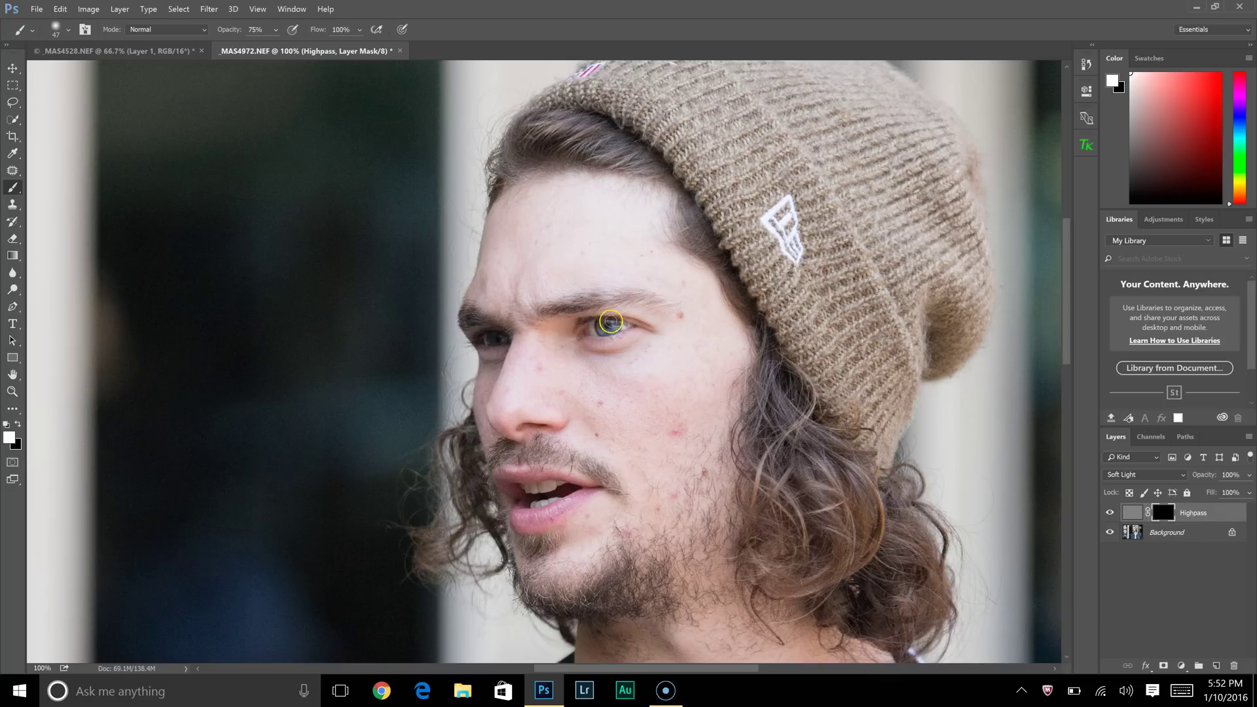
# - Paint white on the Highpass mask over the eyes, beard, hairline and hair, enlarging the brush to 150 px for broader areas
pyautogui.moveTo(608, 322)
pyautogui.mouseDown()
pyautogui.moveTo(594, 326)
pyautogui.moveTo(620, 325)
pyautogui.mouseUp()
pyautogui.moveTo(566, 559)
pyautogui.mouseDown()
pyautogui.moveTo(629, 567)
pyautogui.moveTo(627, 599)
pyautogui.moveTo(702, 552)
pyautogui.moveTo(637, 605)
pyautogui.moveTo(686, 592)
pyautogui.moveTo(646, 617)
pyautogui.mouseUp()
pyautogui.moveTo(529, 196)
pyautogui.mouseDown()
pyautogui.moveTo(610, 185)
pyautogui.moveTo(725, 261)
pyautogui.mouseUp()
pyautogui.moveTo(879, 440)
pyautogui.mouseDown()
pyautogui.moveTo(799, 446)
pyautogui.moveTo(812, 546)
pyautogui.moveTo(884, 571)
pyautogui.mouseUp()
pyautogui.moveTo(544, 387); pyautogui.dragTo(784, 308)
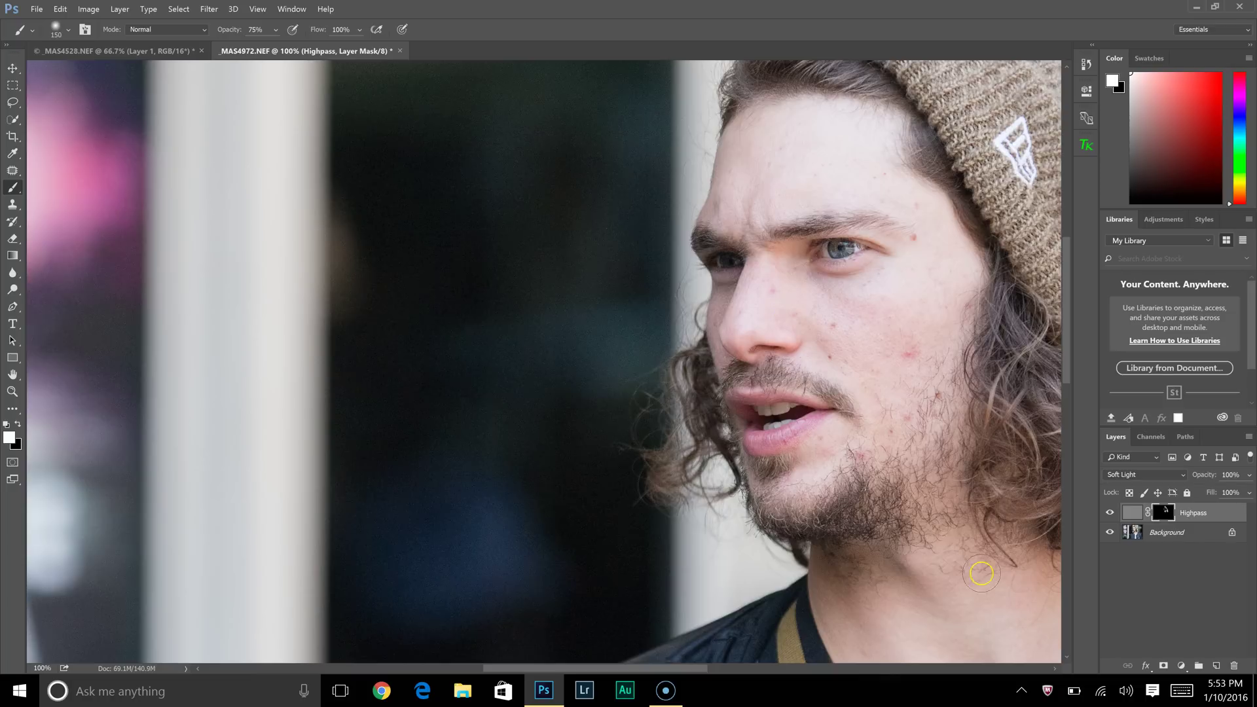
pyautogui.moveTo(749, 434); pyautogui.dragTo(657, 461)
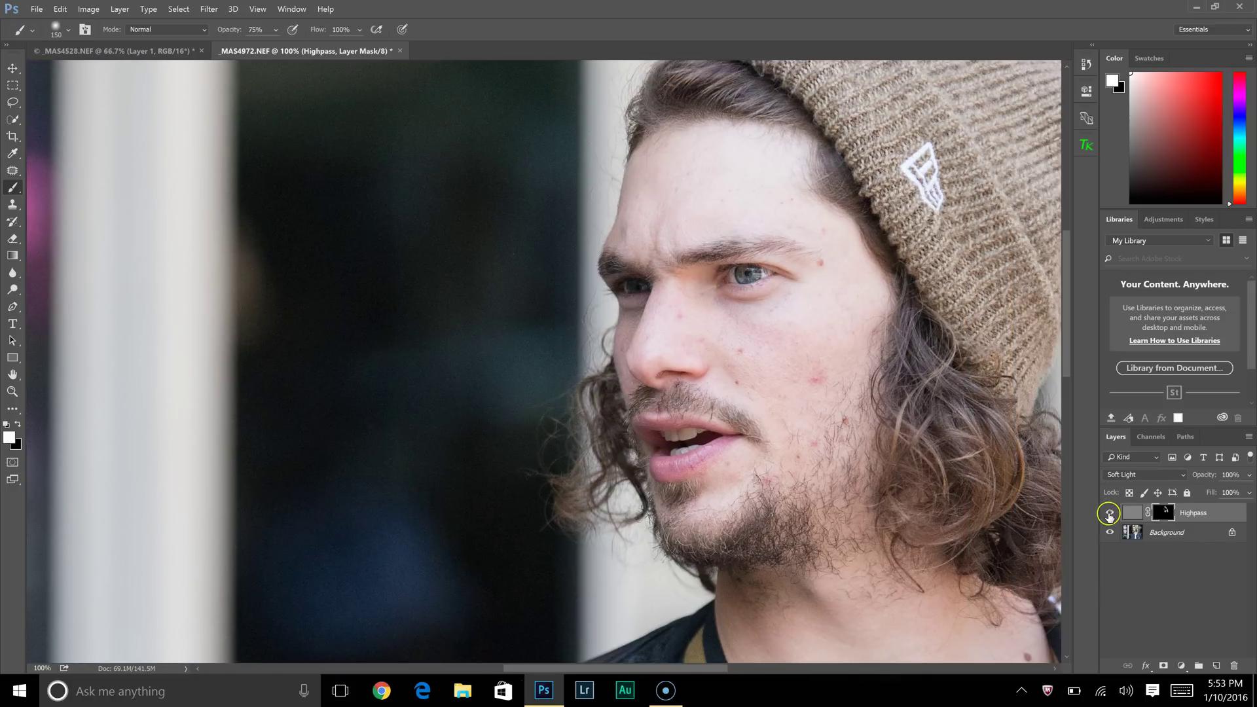
# - Compare the portrait with and without the masked Highpass layer, and check the sharpening on the whole image
pyautogui.click(1109, 516)
pyautogui.click(1108, 518)
pyautogui.press('z')
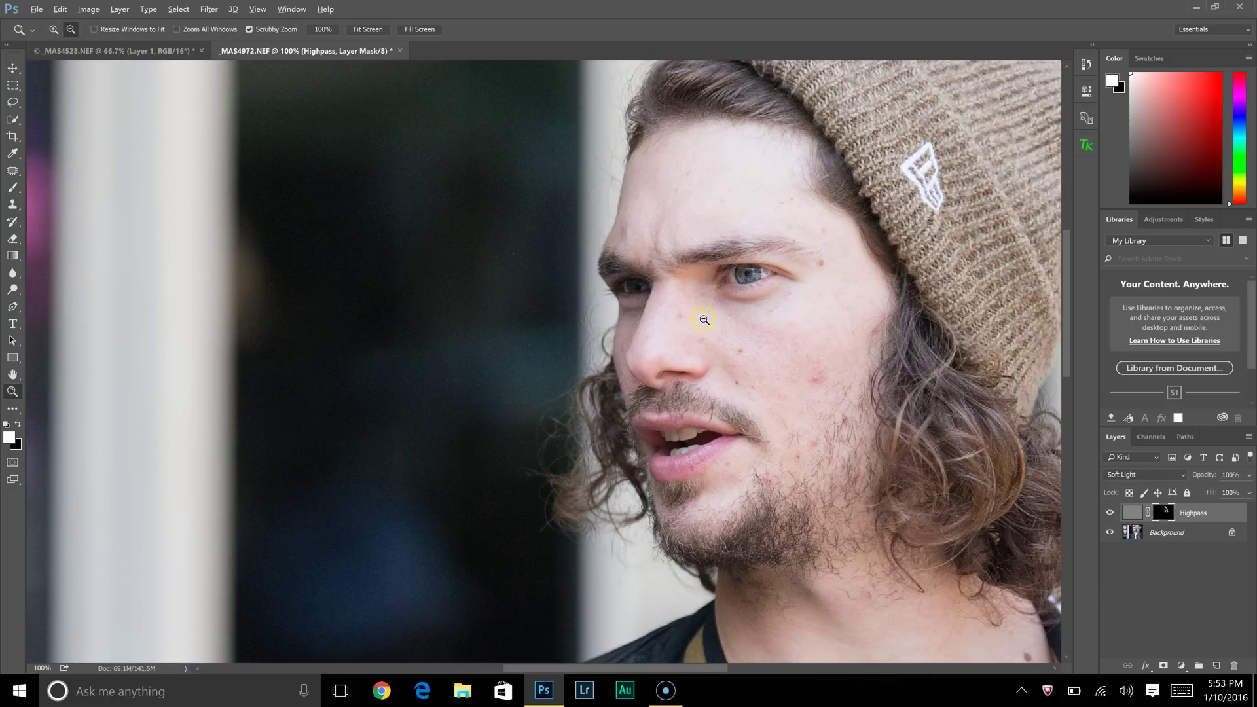
pyautogui.keyDown('alt'); pyautogui.click(702, 322); pyautogui.keyUp('alt')
pyautogui.keyDown('alt'); pyautogui.click(702, 322); pyautogui.keyUp('alt')
pyautogui.keyDown('alt'); pyautogui.click(702, 322); pyautogui.keyUp('alt')
pyautogui.keyDown('alt'); pyautogui.click(702, 322); pyautogui.keyUp('alt')
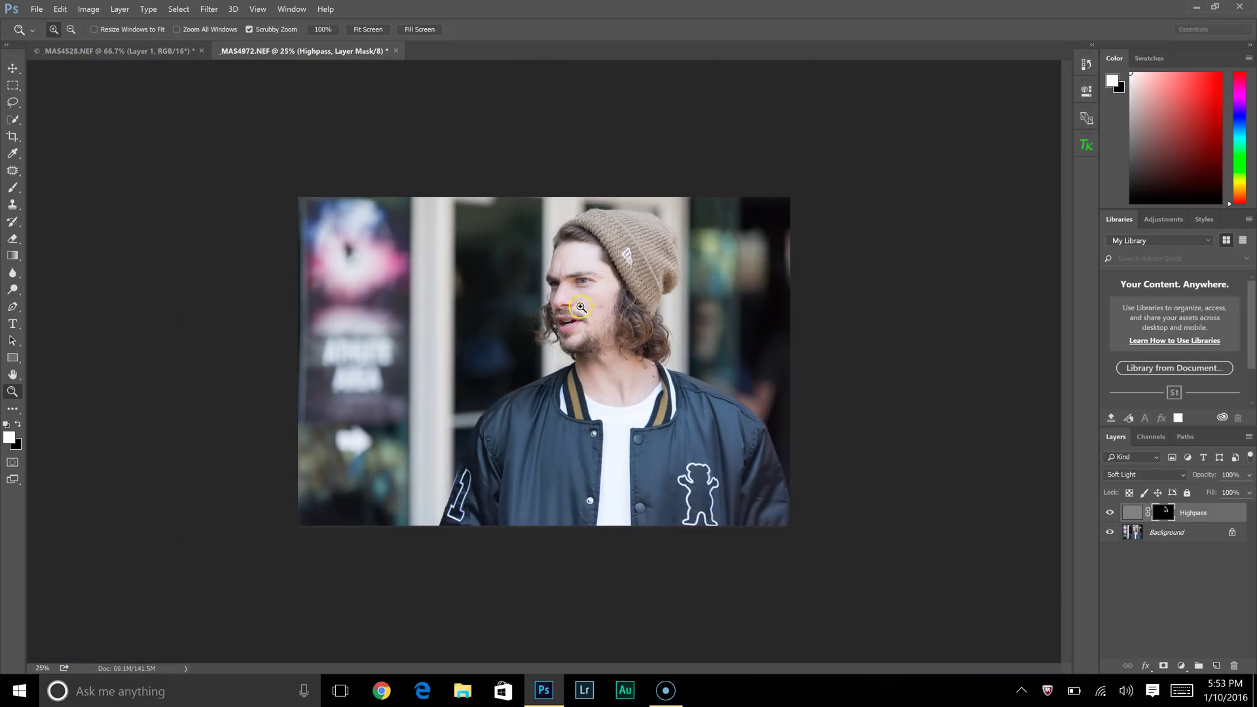
pyautogui.click(606, 294)
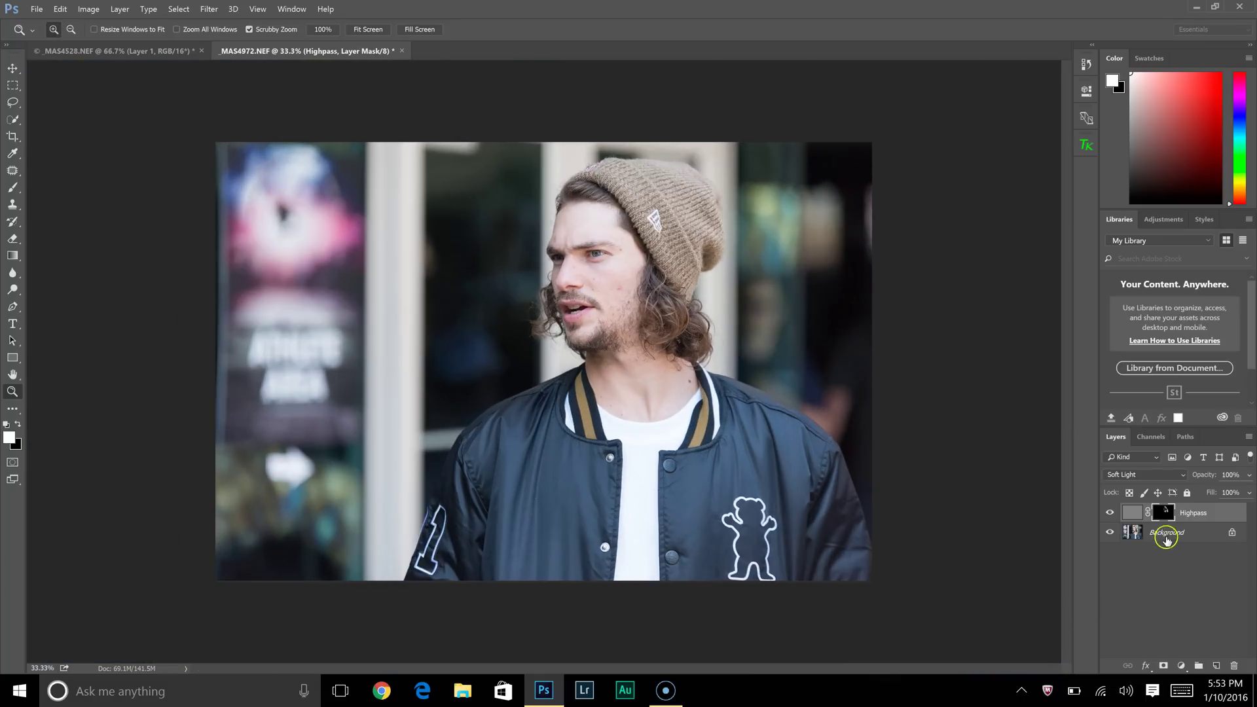
# - Merge the Highpass layer and the Background layer into one
pyautogui.click(1179, 533)
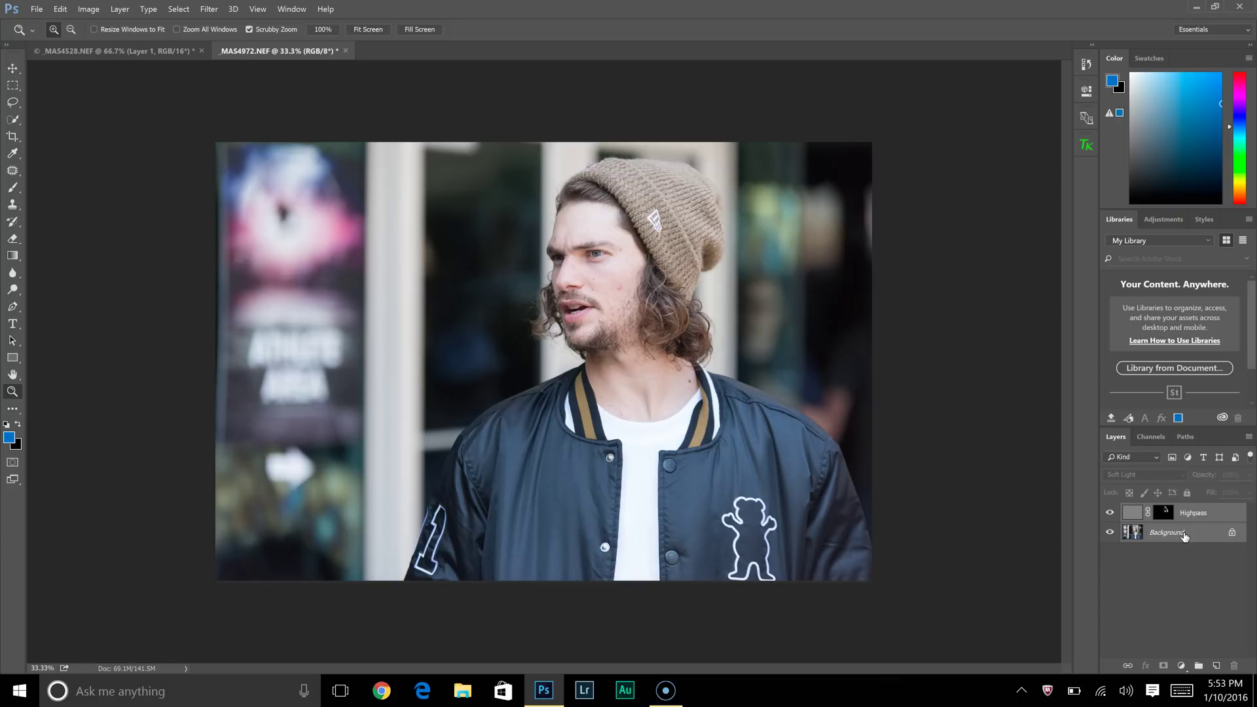
pyautogui.hotkey('ctrl', 'e')
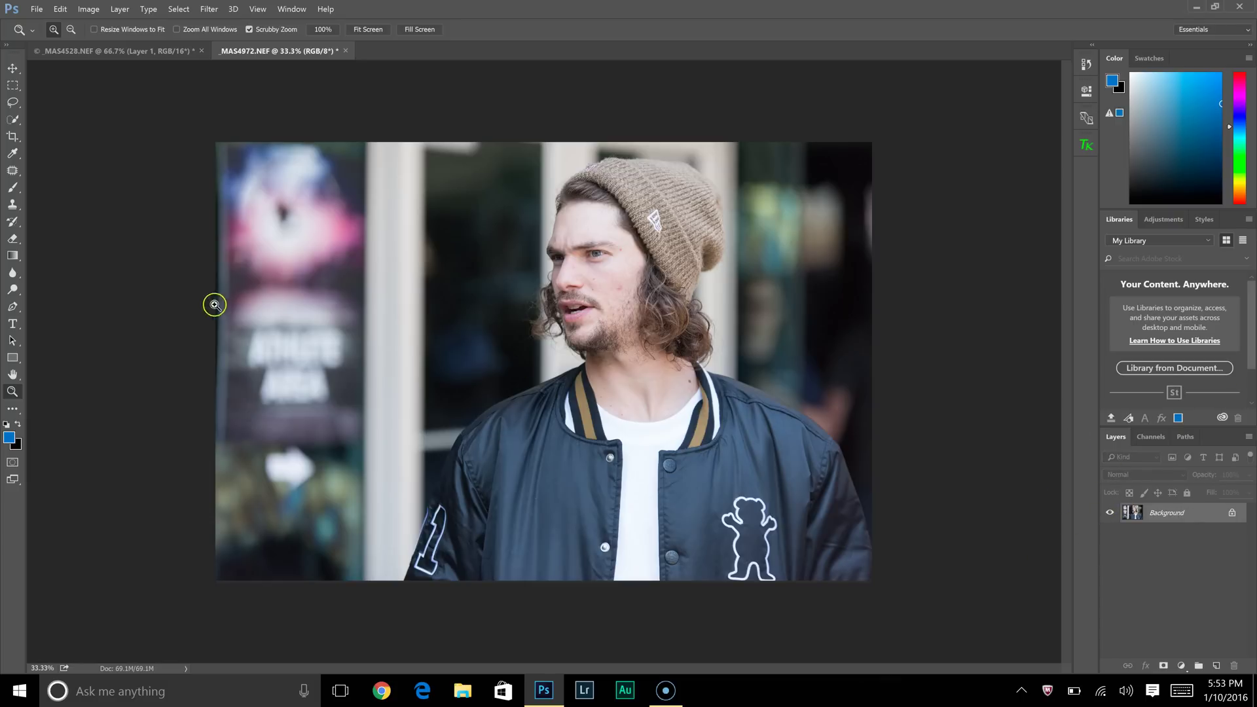